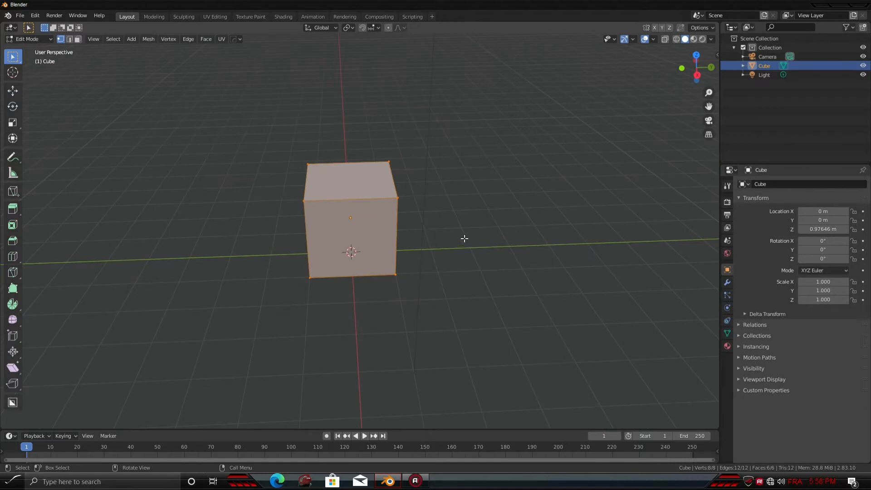
Step: Delete the cube's top face to leave an open box
{"action": "left_click", "coordinate": [351, 181]}
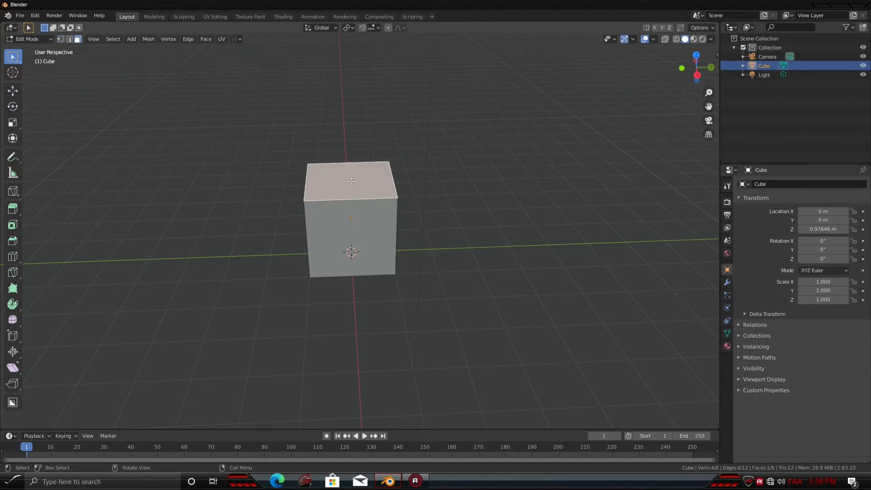
{"action": "key", "text": "x"}
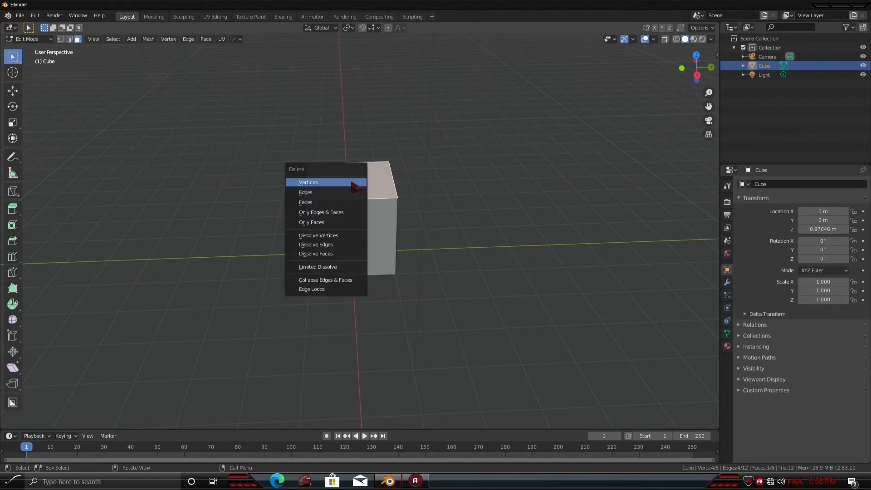
{"action": "key", "text": "Down"}
{"action": "key", "text": "Down"}
{"action": "key", "text": "Return"}
{"action": "scroll", "coordinate": [363, 187], "scroll_direction": "up", "scroll_amount": 6}
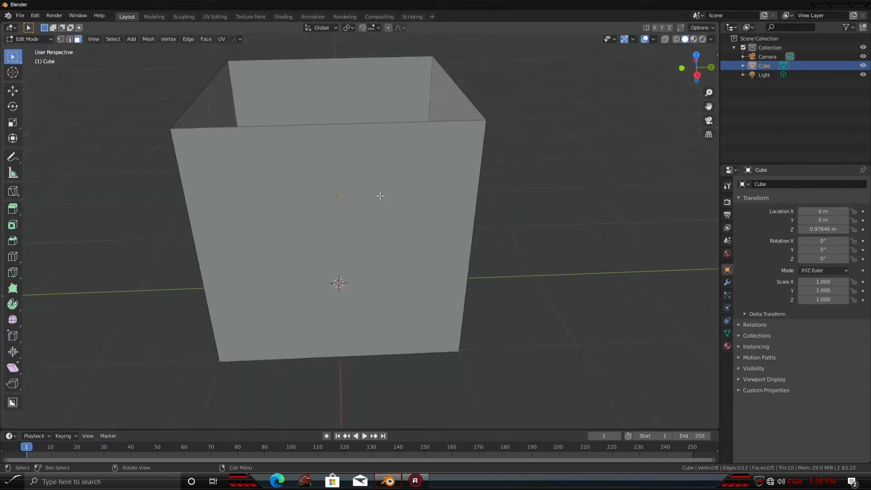
{"action": "scroll", "coordinate": [380, 195], "scroll_direction": "down", "scroll_amount": 5}
Step: Scale the box's bottom face down to about 0.47 so the sides taper inward
{"action": "middle_click_drag", "start_coordinate": [379, 195], "coordinate": [384, 236]}
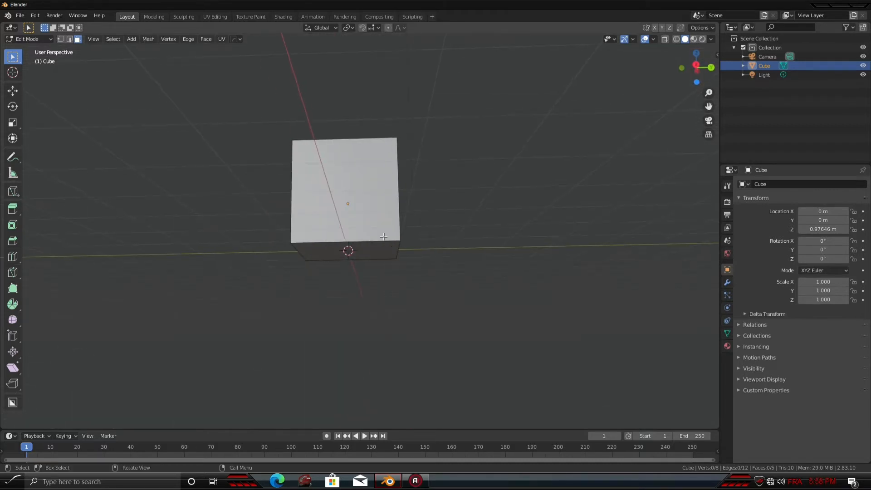
{"action": "left_click", "coordinate": [353, 254]}
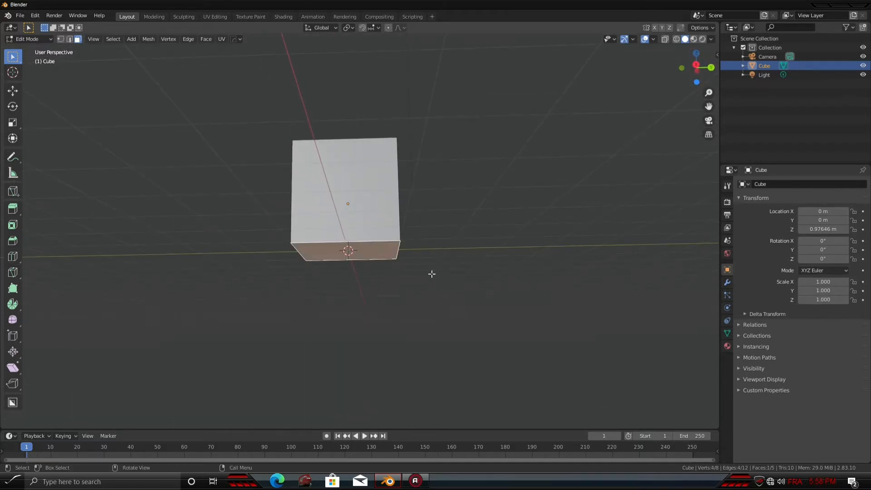
{"action": "key", "text": "s"}
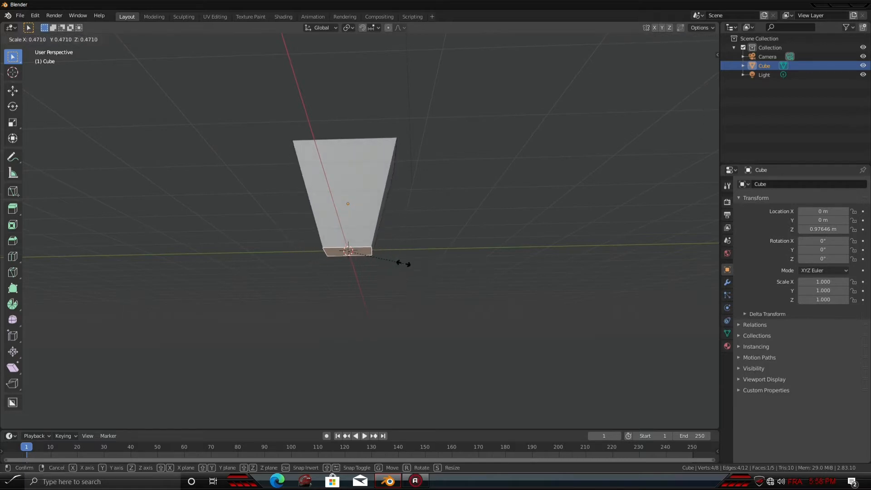
{"action": "left_click", "coordinate": [389, 263]}
Step: Select the whole tapered mesh and scale it down along Z into a shallow dish
{"action": "middle_click_drag", "start_coordinate": [391, 263], "coordinate": [342, 314]}
{"action": "key", "text": "a"}
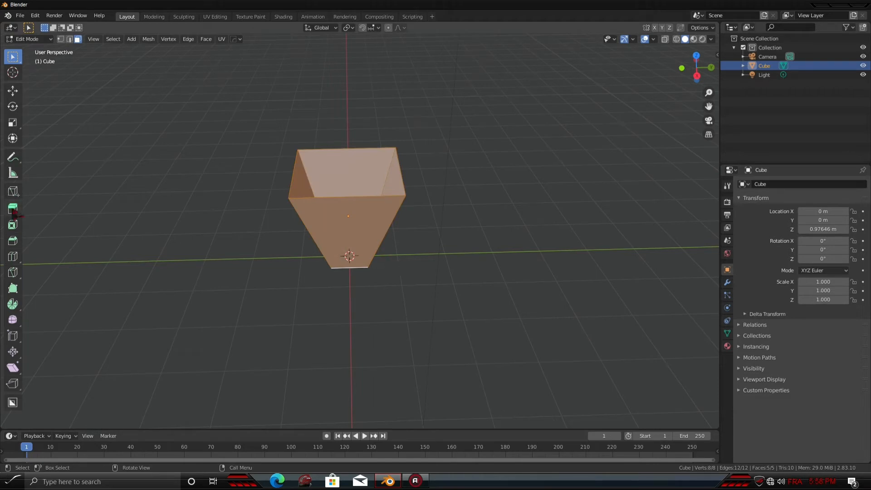
{"action": "left_click", "coordinate": [12, 122]}
{"action": "middle_click_drag", "start_coordinate": [272, 205], "coordinate": [318, 213]}
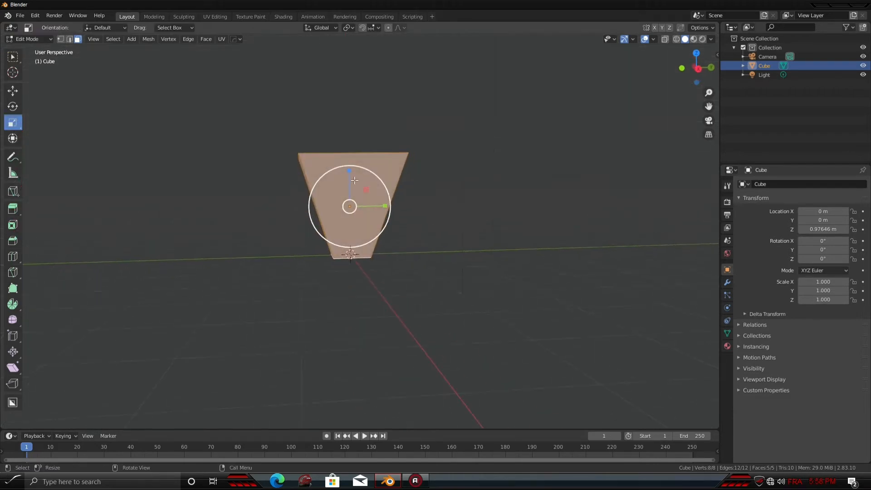
{"action": "left_click_drag", "start_coordinate": [349, 167], "coordinate": [347, 200]}
{"action": "middle_click_drag", "start_coordinate": [372, 265], "coordinate": [373, 283]}
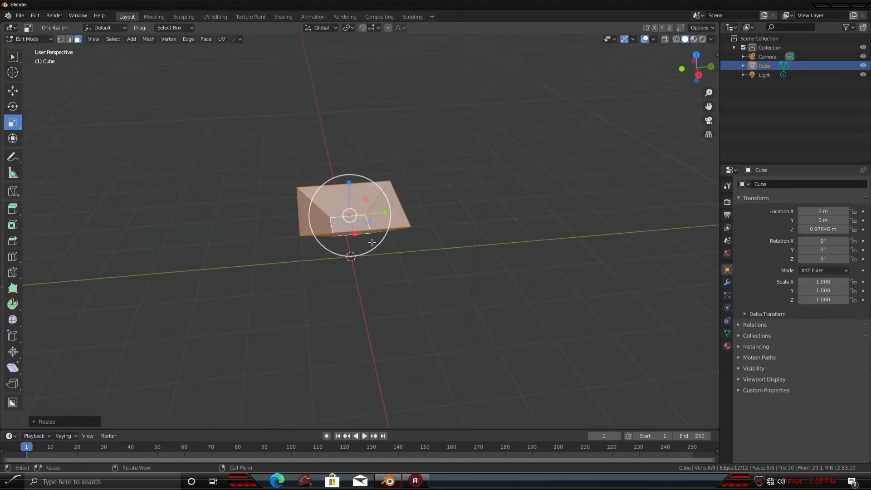
{"action": "middle_click_drag", "start_coordinate": [372, 243], "coordinate": [389, 225]}
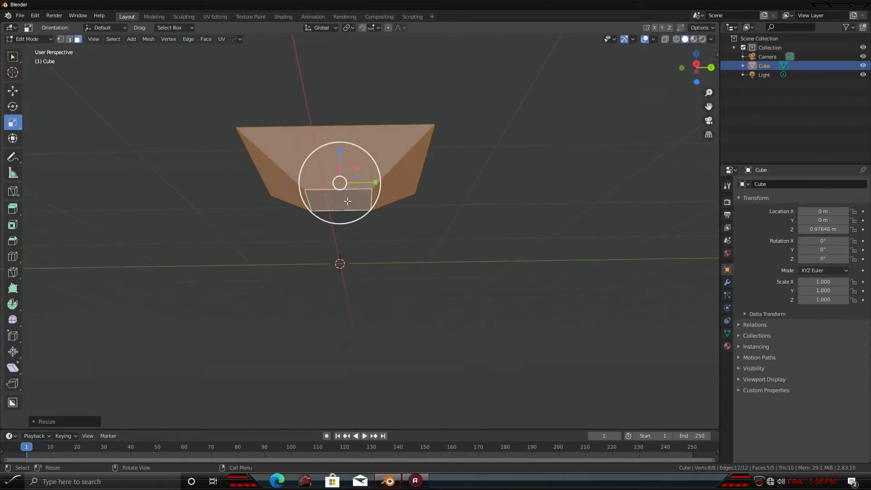
{"action": "middle_click_drag", "start_coordinate": [633, 282], "coordinate": [570, 288]}
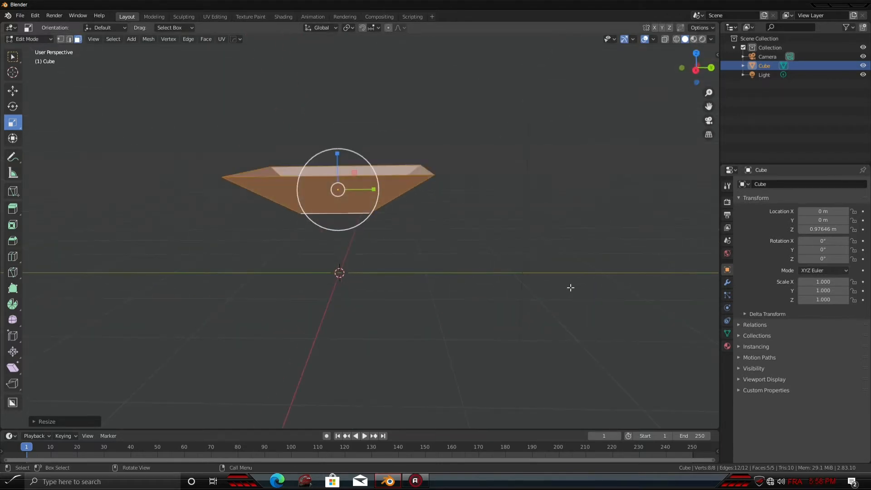
Step: Add a Subdivision Surface modifier to the dish and set its viewport level to 5
{"action": "left_click", "coordinate": [727, 283]}
{"action": "left_click", "coordinate": [835, 184]}
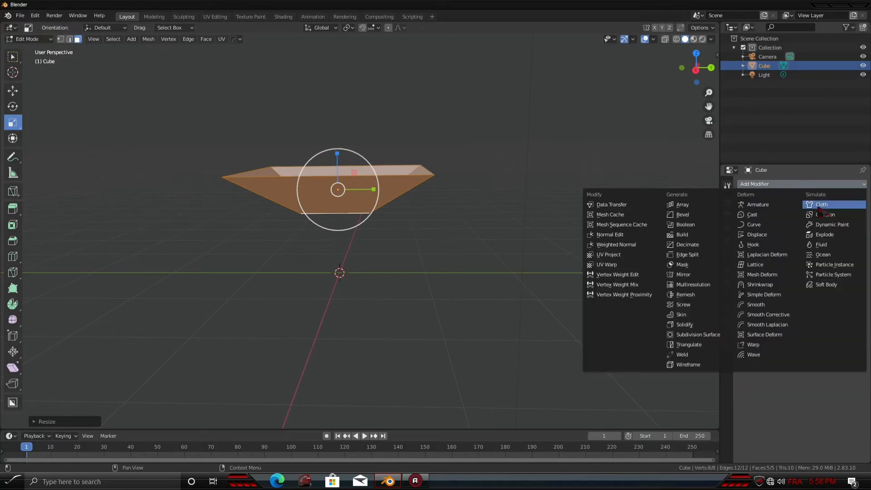
{"action": "left_click", "coordinate": [714, 334]}
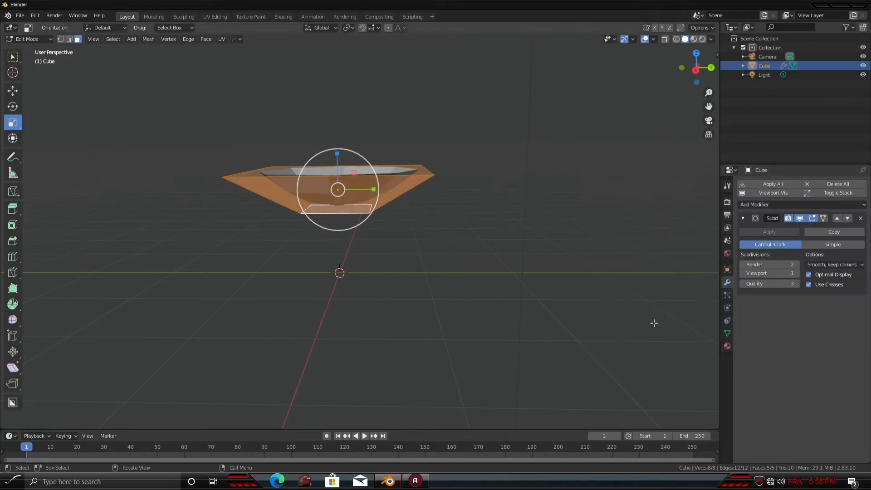
{"action": "middle_click_drag", "start_coordinate": [654, 323], "coordinate": [459, 297]}
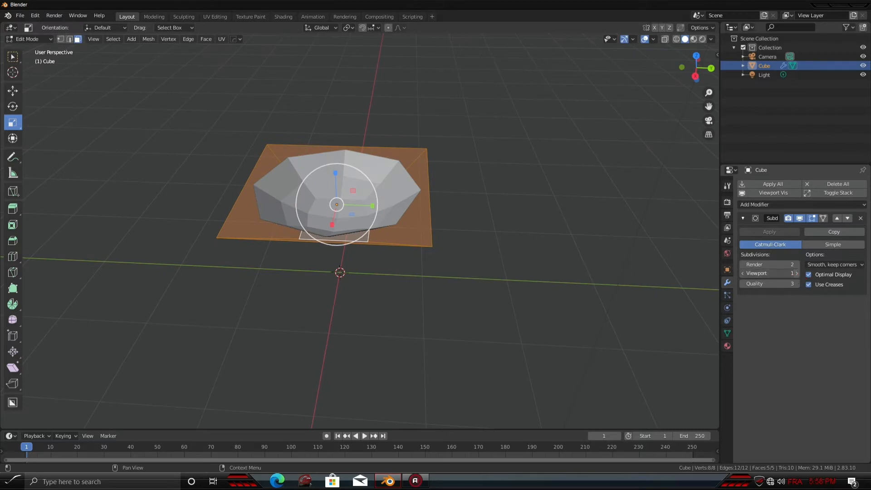
{"action": "left_click", "coordinate": [797, 273]}
{"action": "left_click", "coordinate": [797, 273]}
{"action": "left_click", "coordinate": [797, 273]}
{"action": "left_click", "coordinate": [797, 273]}
{"action": "middle_click_drag", "start_coordinate": [490, 271], "coordinate": [470, 234]}
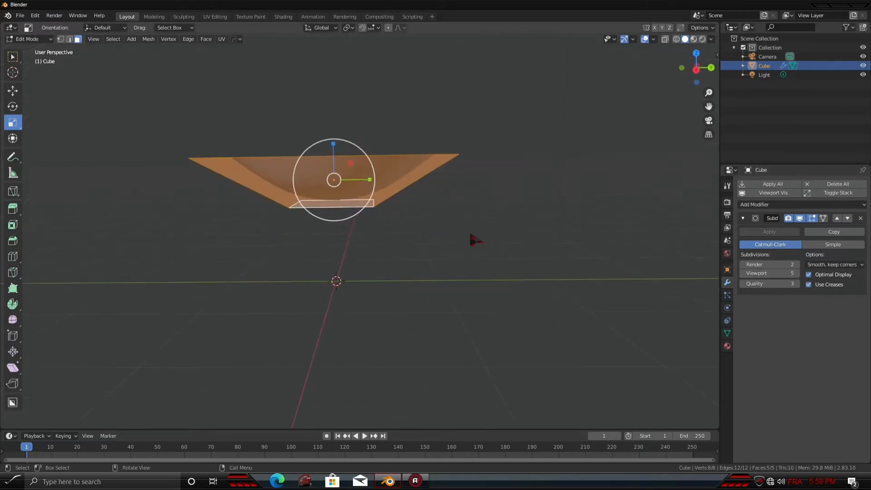
Step: Add horizontal loop cuts around the dish's side walls to define the base
{"action": "scroll", "coordinate": [470, 231], "scroll_direction": "up", "scroll_amount": 2}
{"action": "middle_click_drag", "start_coordinate": [402, 201], "coordinate": [373, 194]}
{"action": "key", "text": "ctrl+r"}
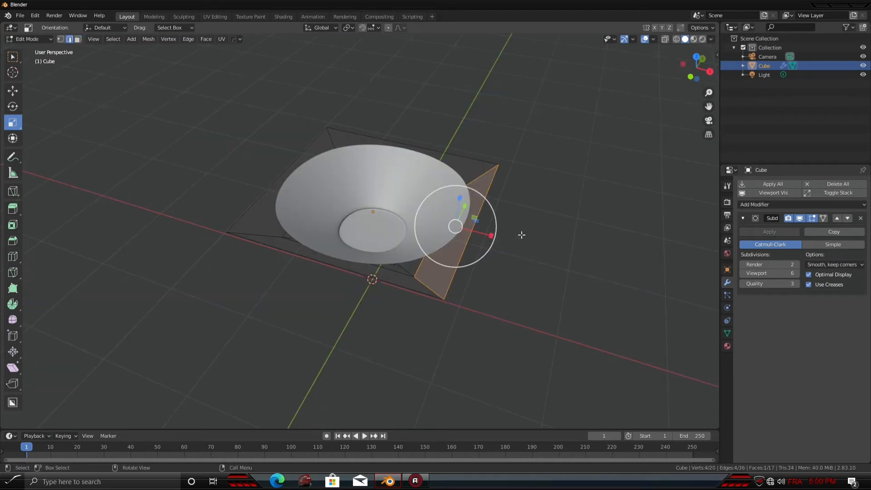
{"action": "left_click", "coordinate": [531, 234]}
Step: Select the four outer rim edges of the mesh cage and scale them down to about 0.74
{"action": "middle_click_drag", "start_coordinate": [531, 234], "coordinate": [504, 214]}
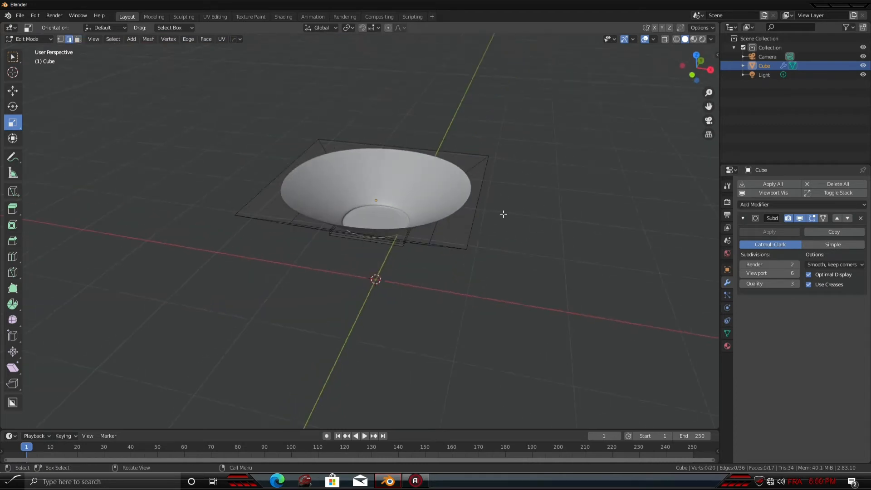
{"action": "left_click", "coordinate": [482, 211]}
{"action": "left_click", "coordinate": [417, 235], "text": "shift"}
{"action": "left_click", "coordinate": [279, 184], "text": "shift"}
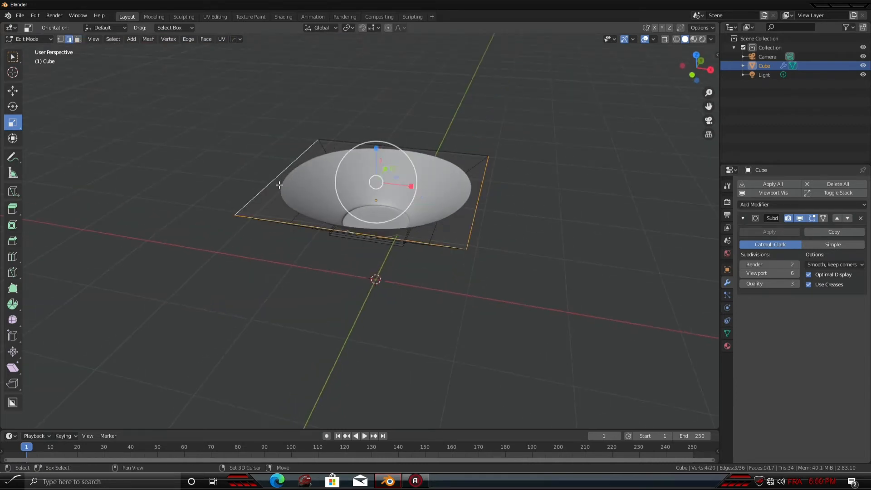
{"action": "left_click", "coordinate": [378, 145], "text": "shift"}
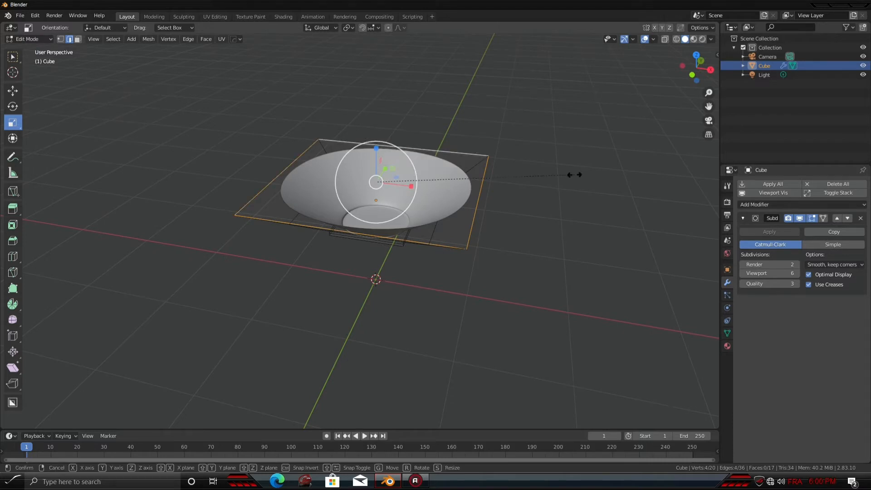
{"action": "key", "text": "s"}
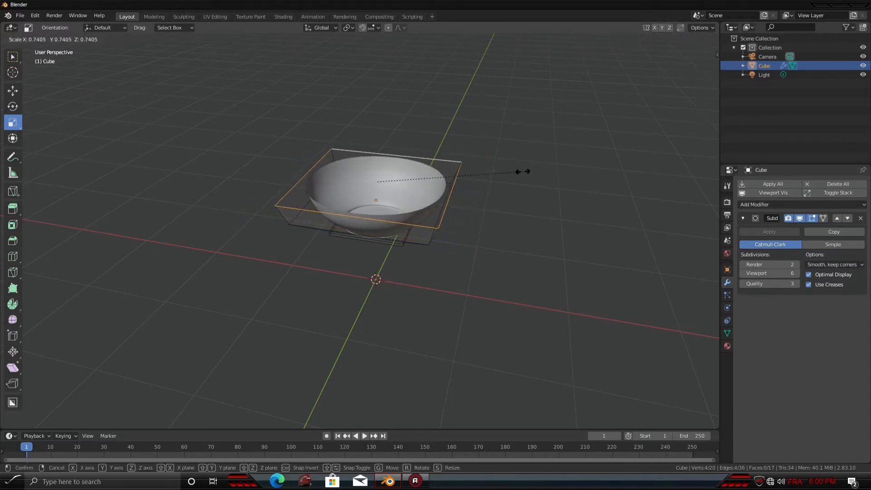
{"action": "left_click", "coordinate": [522, 172]}
Step: Return to Object Mode and check the bowl's shape up close and from a distance
{"action": "mouse_move", "coordinate": [533, 189]}
{"action": "middle_mouse_down"}
{"action": "mouse_move", "coordinate": [489, 154]}
{"action": "mouse_move", "coordinate": [484, 203]}
{"action": "mouse_move", "coordinate": [513, 238]}
{"action": "mouse_move", "coordinate": [546, 177]}
{"action": "mouse_move", "coordinate": [539, 167]}
{"action": "mouse_move", "coordinate": [533, 184]}
{"action": "middle_mouse_up"}
{"action": "scroll", "coordinate": [484, 203], "scroll_direction": "up", "scroll_amount": 5}
{"action": "scroll", "coordinate": [535, 178], "scroll_direction": "down", "scroll_amount": 5}
{"action": "key", "text": "Tab"}
{"action": "scroll", "coordinate": [538, 189], "scroll_direction": "up", "scroll_amount": 6}
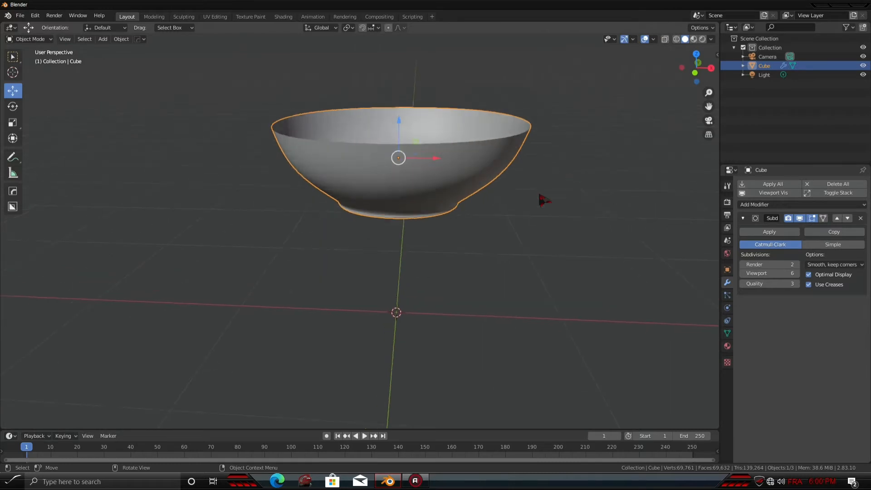
{"action": "scroll", "coordinate": [519, 205], "scroll_direction": "down", "scroll_amount": 6}
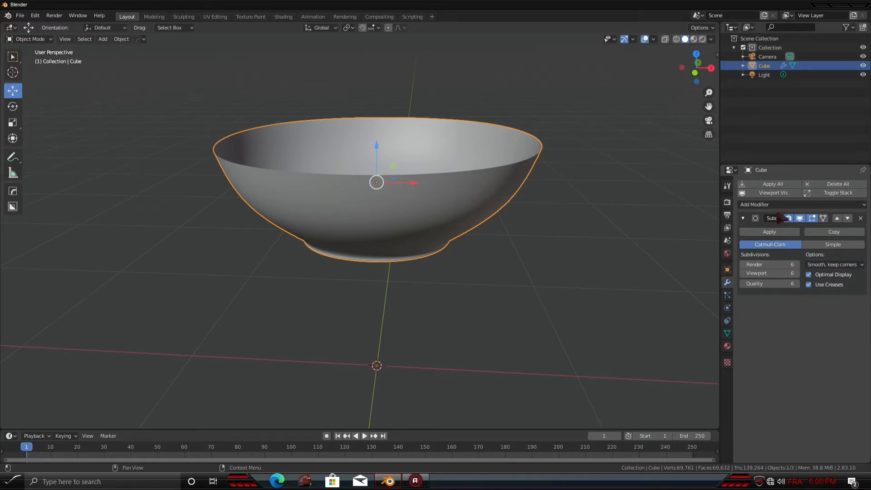
Step: Add a Solidify modifier to give the bowl's wall thickness, and check the rim
{"action": "left_click", "coordinate": [786, 205]}
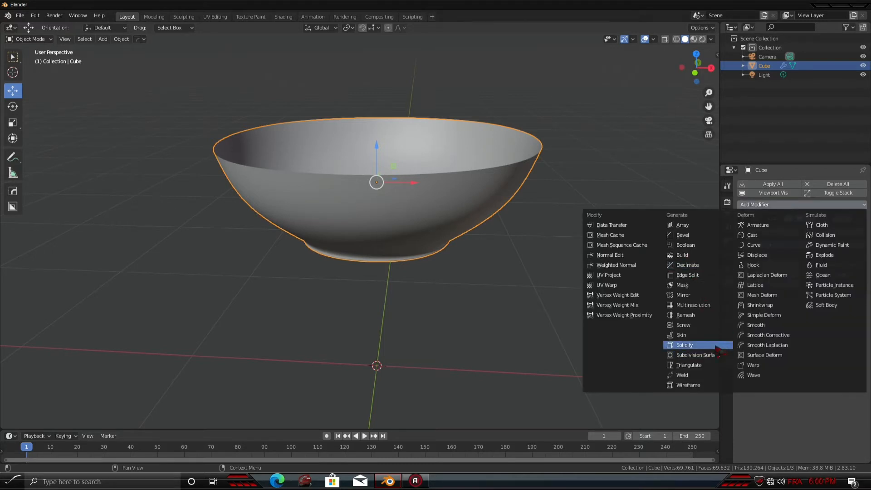
{"action": "left_click", "coordinate": [694, 345]}
{"action": "middle_click_drag", "start_coordinate": [522, 258], "coordinate": [482, 272]}
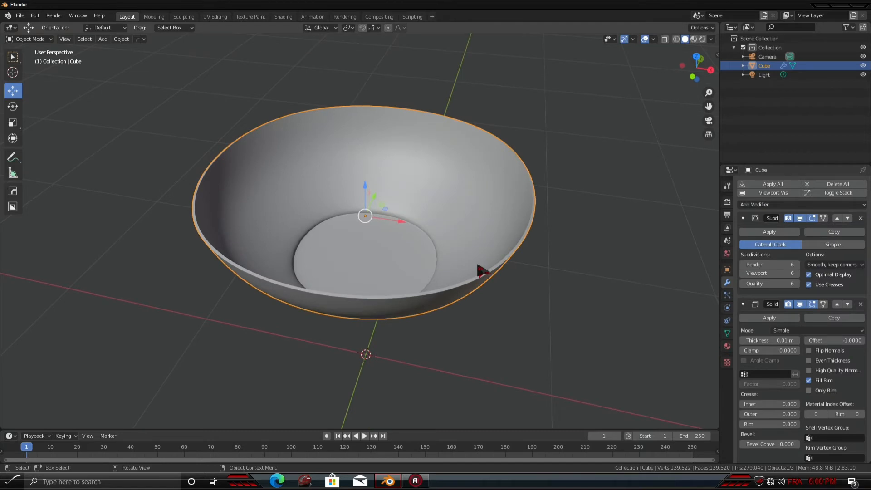
{"action": "scroll", "coordinate": [557, 271], "scroll_direction": "up", "scroll_amount": 4}
{"action": "scroll", "coordinate": [562, 268], "scroll_direction": "down", "scroll_amount": 4}
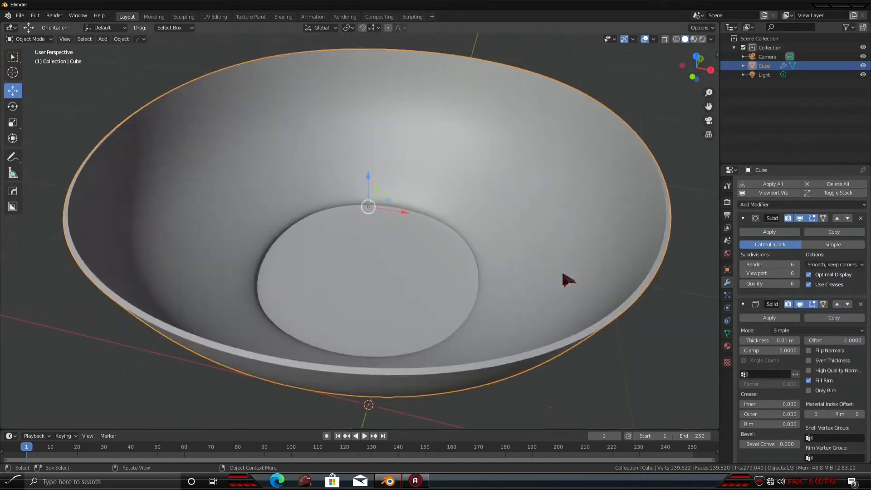
{"action": "middle_click_drag", "start_coordinate": [562, 268], "coordinate": [585, 253]}
Step: Apply the Subdivision Surface and Solidify modifiers to the bowl's mesh
{"action": "left_click", "coordinate": [785, 232]}
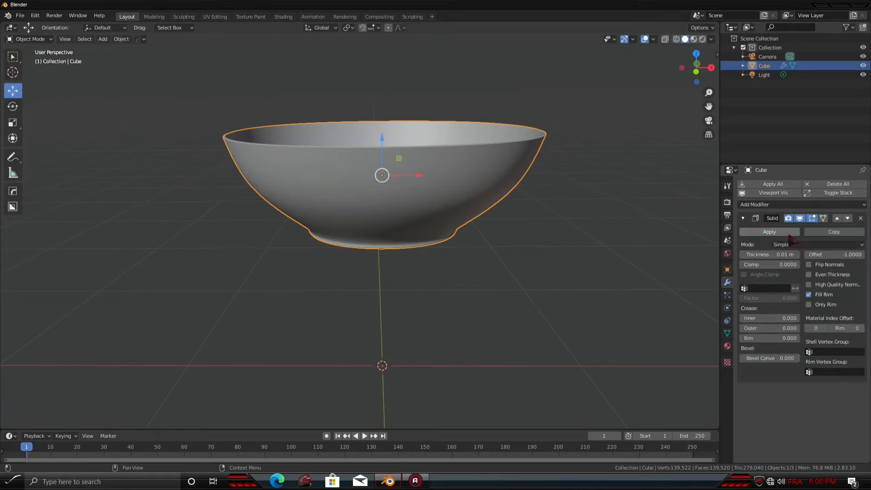
{"action": "left_click", "coordinate": [771, 232]}
{"action": "scroll", "coordinate": [638, 241], "scroll_direction": "down", "scroll_amount": 3}
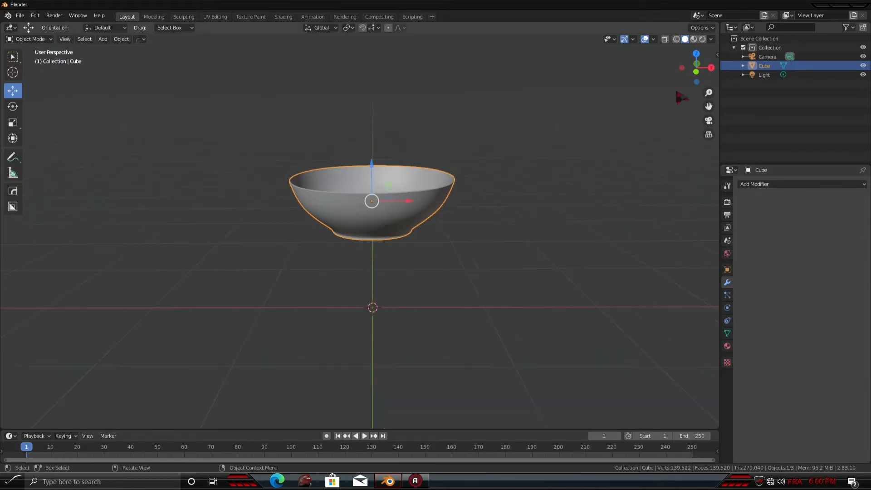
Step: Show the viewport in Material Preview shading and look the bowl over
{"action": "left_click", "coordinate": [695, 41]}
{"action": "middle_click_drag", "start_coordinate": [536, 157], "coordinate": [470, 181]}
{"action": "scroll", "coordinate": [509, 180], "scroll_direction": "up", "scroll_amount": 4}
{"action": "scroll", "coordinate": [510, 180], "scroll_direction": "down", "scroll_amount": 3}
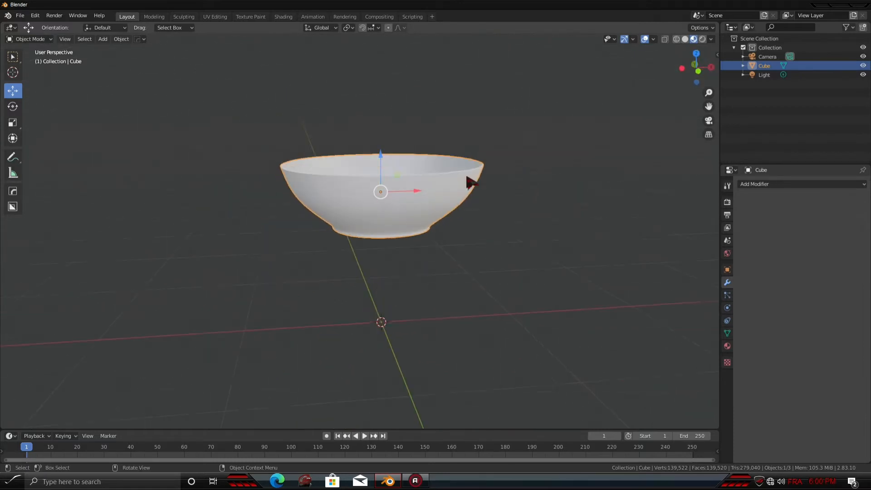
Step: Move the bowl down along Z by about 0.63 m so its base rests on the grid
{"action": "key", "text": "g"}
{"action": "key", "text": "z"}
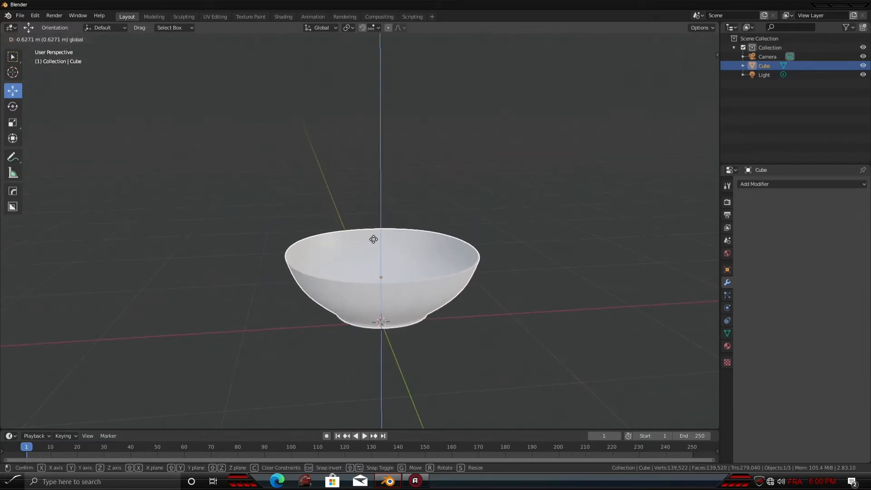
{"action": "left_click", "coordinate": [376, 242]}
{"action": "middle_click_drag", "start_coordinate": [472, 263], "coordinate": [509, 245]}
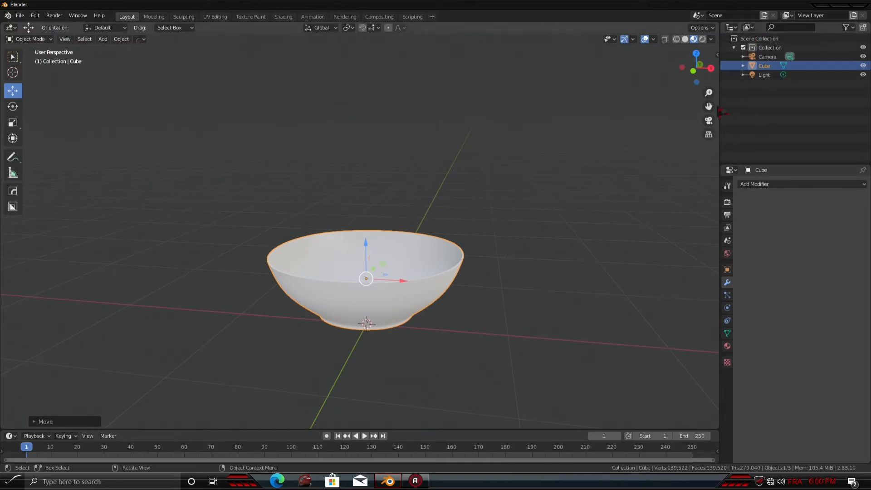
Step: Show the viewport in Rendered shading and view the lit bowl from another side
{"action": "left_click", "coordinate": [703, 40]}
{"action": "left_click", "coordinate": [696, 41]}
{"action": "left_click", "coordinate": [703, 39]}
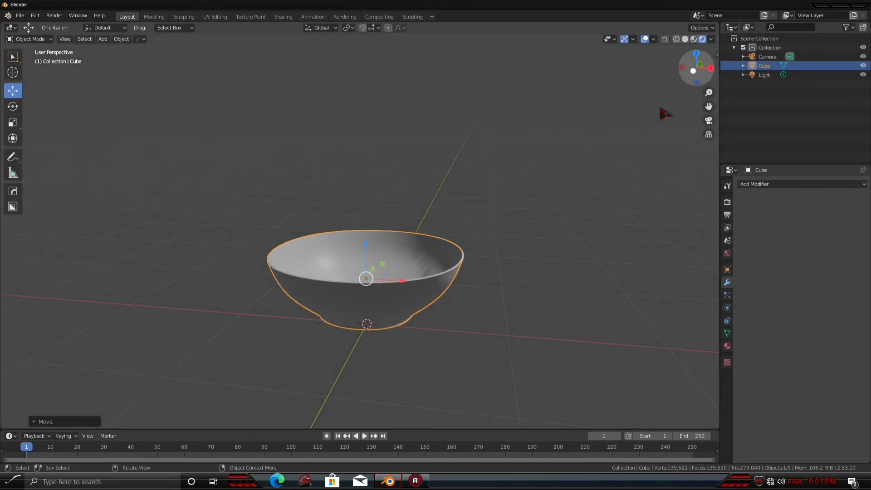
{"action": "mouse_move", "coordinate": [667, 113]}
{"action": "middle_mouse_down"}
{"action": "mouse_move", "coordinate": [574, 233]}
{"action": "mouse_move", "coordinate": [636, 237]}
{"action": "middle_mouse_up"}
{"action": "scroll", "coordinate": [641, 244], "scroll_direction": "up", "scroll_amount": 3}
{"action": "middle_click_drag", "start_coordinate": [577, 292], "coordinate": [668, 195]}
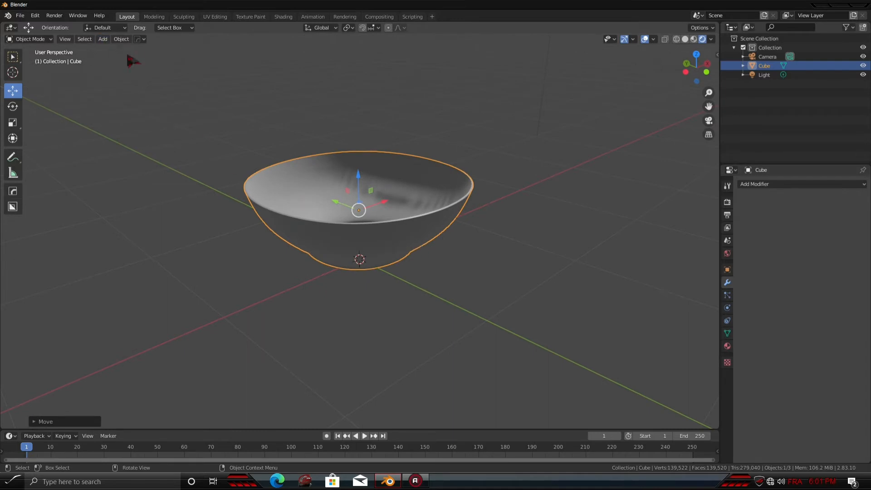
Step: Set the bowl material's base colour to pure white with value 1.000 and its roughness to 0.083
{"action": "left_click", "coordinate": [750, 185]}
{"action": "left_click", "coordinate": [758, 186]}
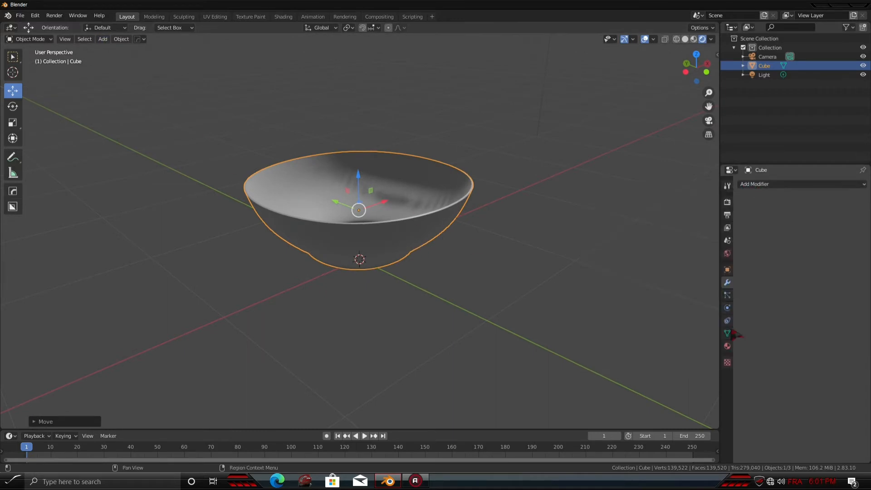
{"action": "left_click", "coordinate": [727, 346]}
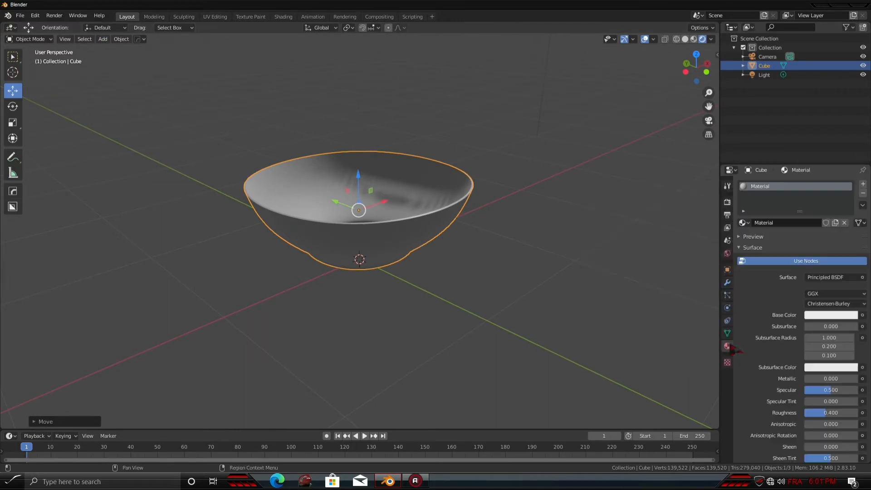
{"action": "left_click", "coordinate": [839, 315]}
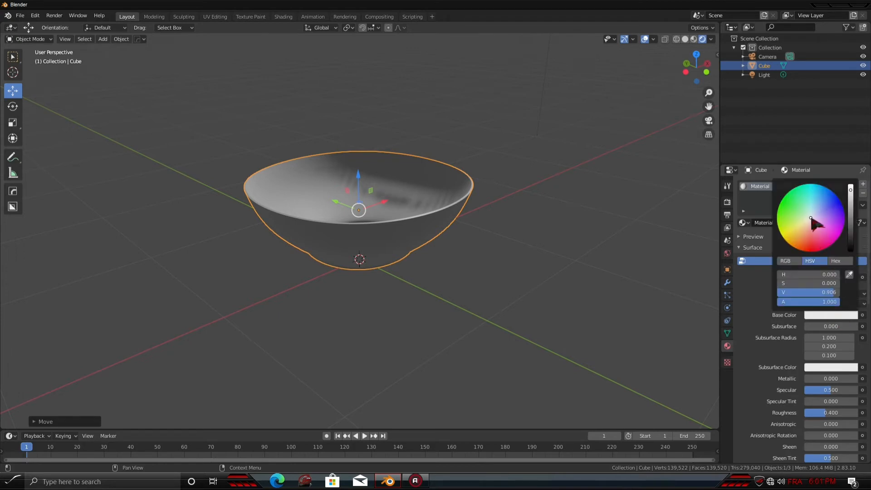
{"action": "mouse_move", "coordinate": [852, 197]}
{"action": "left_mouse_down"}
{"action": "mouse_move", "coordinate": [851, 218]}
{"action": "mouse_move", "coordinate": [851, 185]}
{"action": "left_mouse_up"}
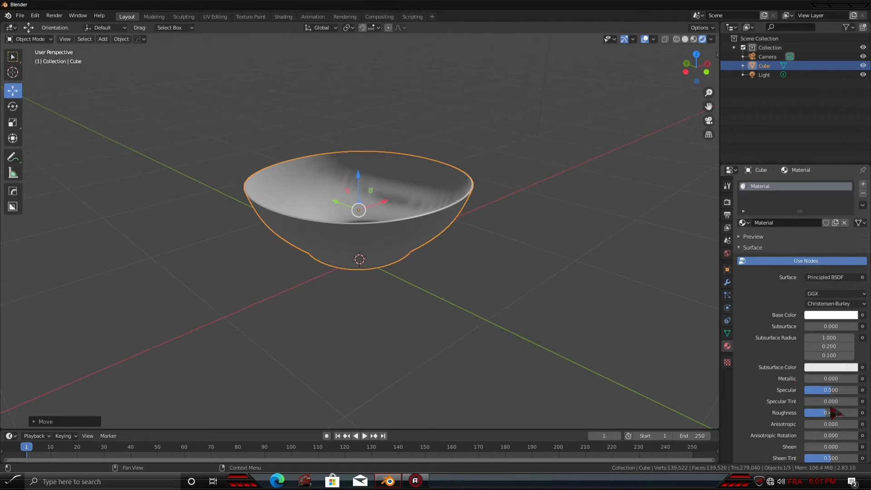
{"action": "left_click_drag", "start_coordinate": [821, 413], "coordinate": [814, 413]}
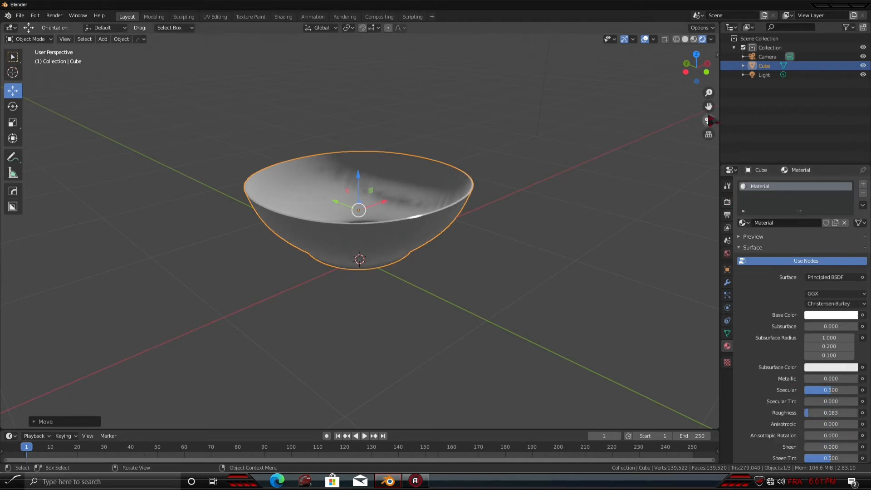
Step: Show the viewport in Material Preview shading and inspect the glossy white bowl from several sides
{"action": "left_click", "coordinate": [694, 39]}
{"action": "scroll", "coordinate": [531, 189], "scroll_direction": "up", "scroll_amount": 5}
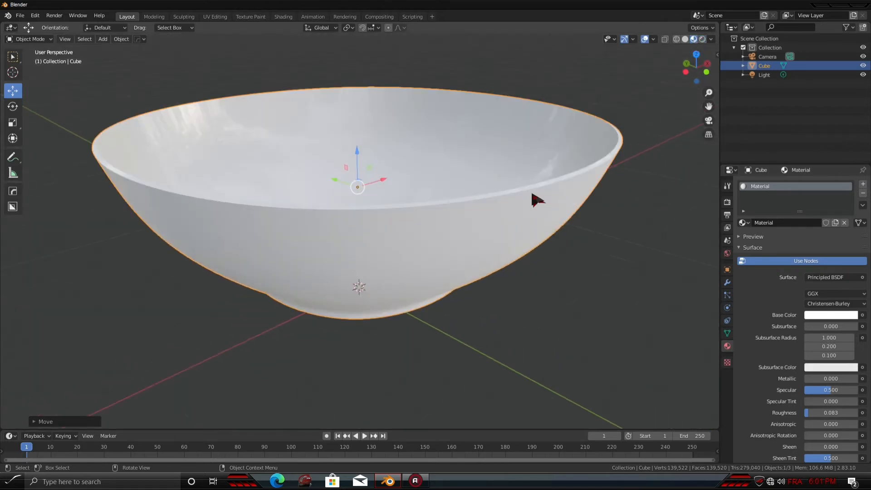
{"action": "middle_click_drag", "start_coordinate": [521, 235], "coordinate": [438, 238]}
{"action": "scroll", "coordinate": [416, 214], "scroll_direction": "down", "scroll_amount": 4}
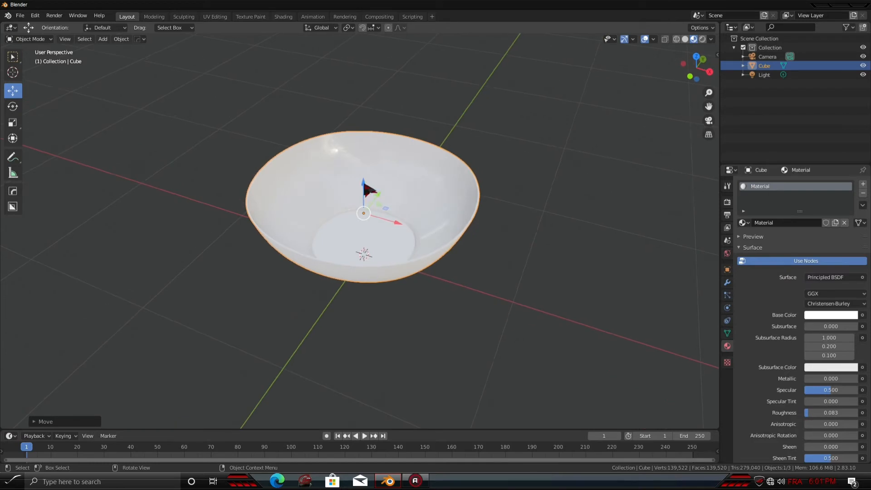
{"action": "left_click_drag", "start_coordinate": [363, 185], "coordinate": [357, 189]}
{"action": "middle_click_drag", "start_coordinate": [435, 209], "coordinate": [505, 193]}
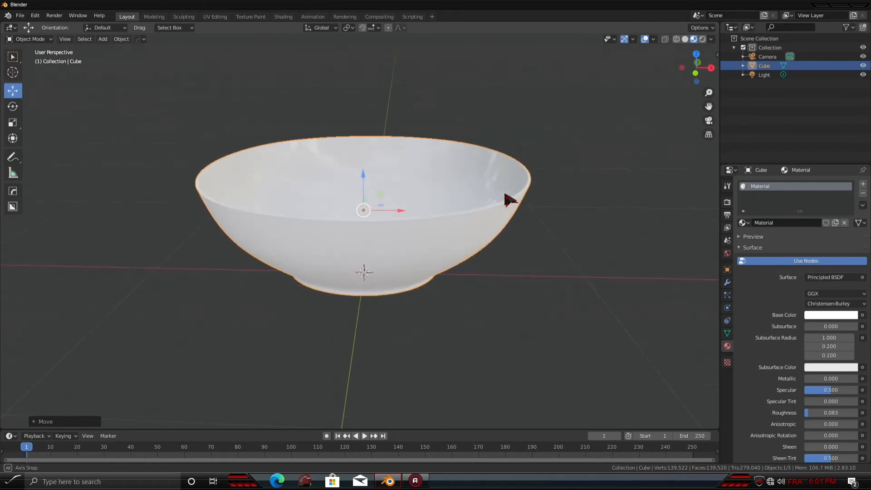
Step: Darken the bowl material's base colour slightly from pure white by lowering its HSV value
{"action": "scroll", "coordinate": [516, 198], "scroll_direction": "down", "scroll_amount": 4}
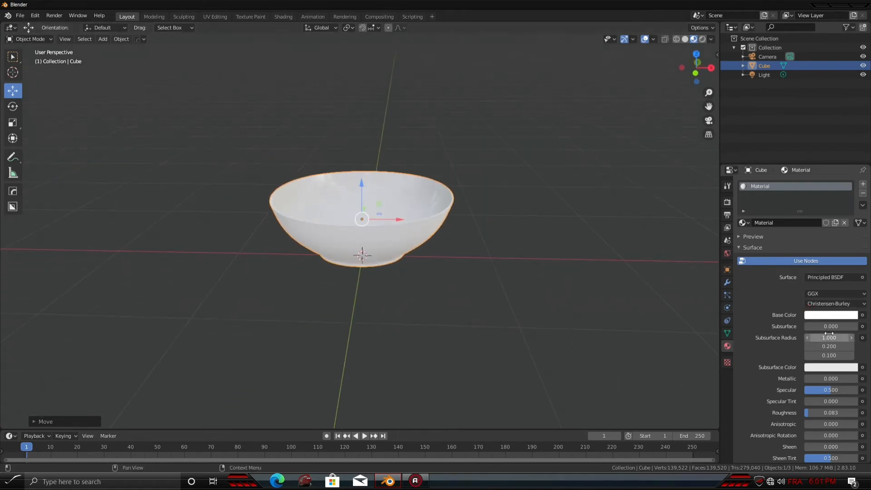
{"action": "left_click", "coordinate": [834, 317]}
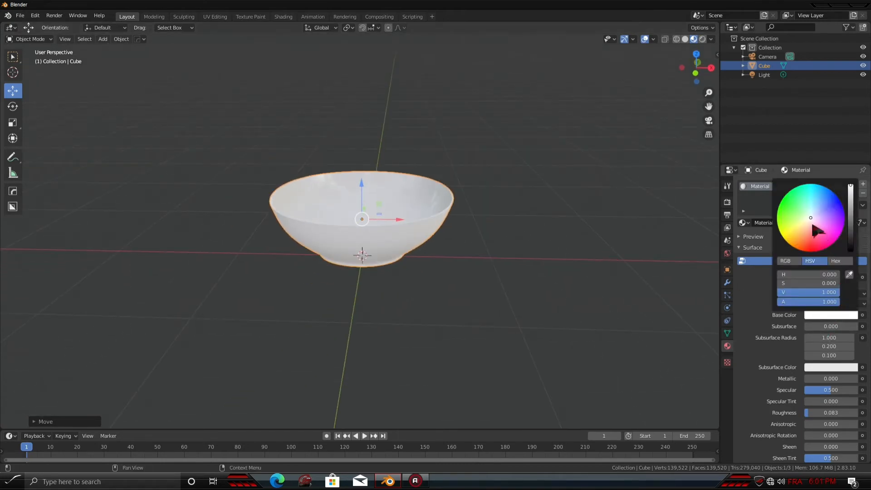
{"action": "left_click_drag", "start_coordinate": [852, 193], "coordinate": [851, 209]}
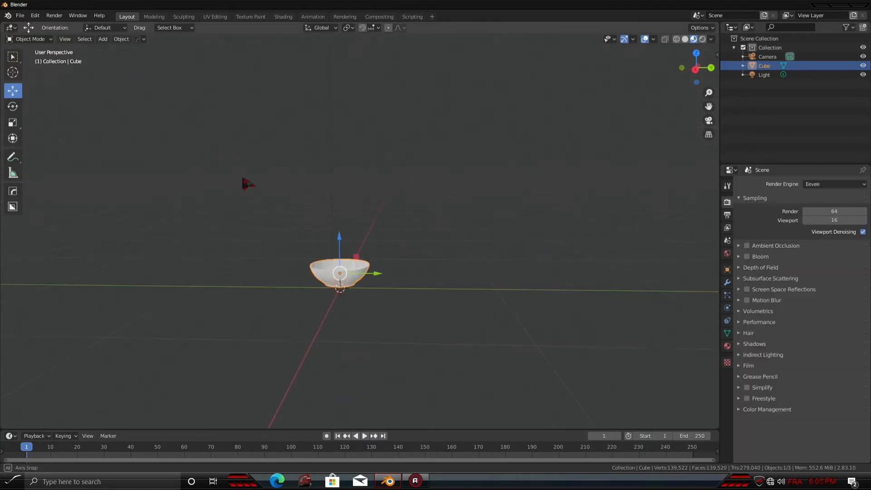
Step: Add a mesh plane at the origin as a floor beneath the bowl
{"action": "left_click", "coordinate": [103, 39]}
{"action": "mouse_move", "coordinate": [111, 47]}
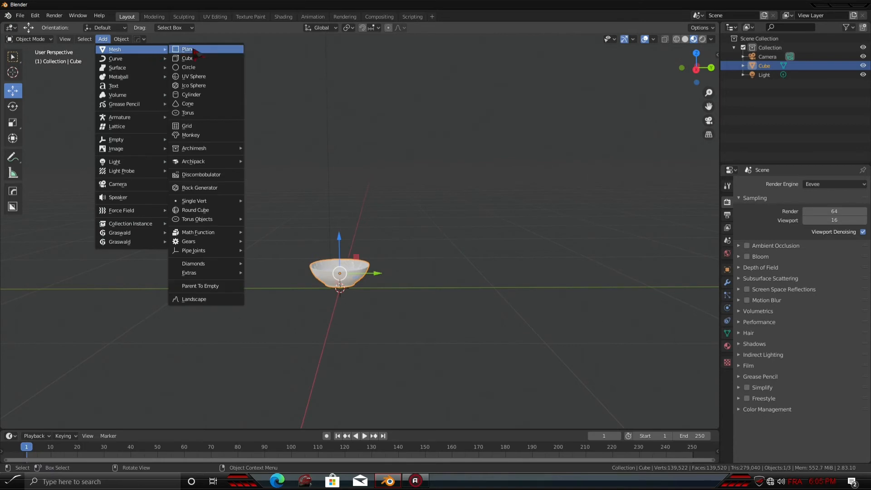
{"action": "left_click", "coordinate": [191, 48]}
{"action": "middle_click_drag", "start_coordinate": [313, 227], "coordinate": [367, 249]}
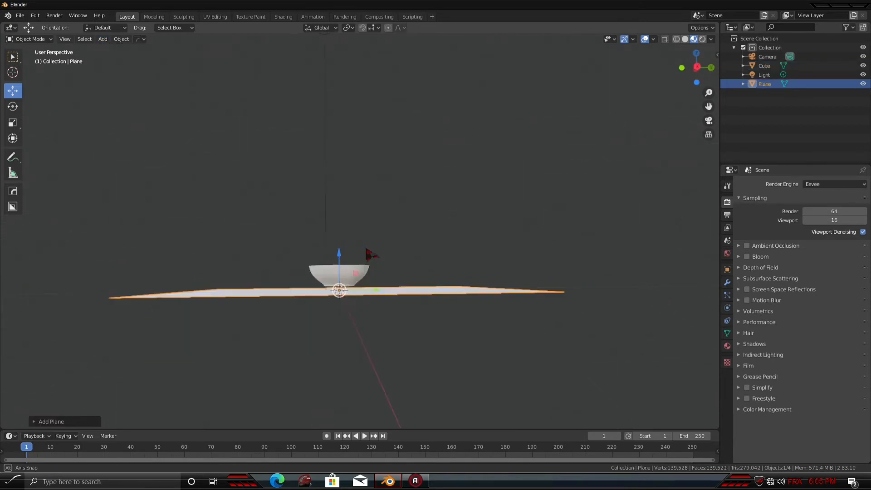
{"action": "middle_click_drag", "start_coordinate": [385, 291], "coordinate": [371, 311]}
{"action": "middle_click_drag", "start_coordinate": [354, 279], "coordinate": [399, 191]}
{"action": "scroll", "coordinate": [371, 284], "scroll_direction": "up", "scroll_amount": 4}
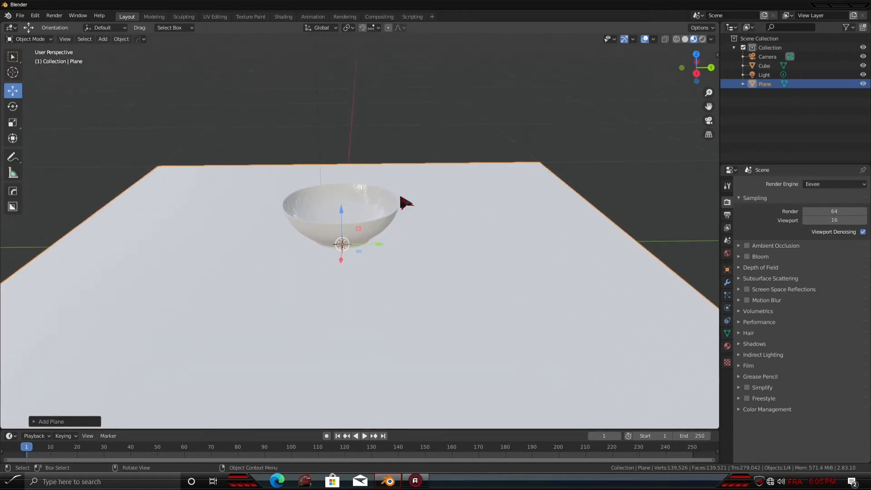
Step: In the front view, lower the bowl along Z so its base rests on the plane
{"action": "key", "text": "KP_1"}
{"action": "scroll", "coordinate": [340, 229], "scroll_direction": "up", "scroll_amount": 3}
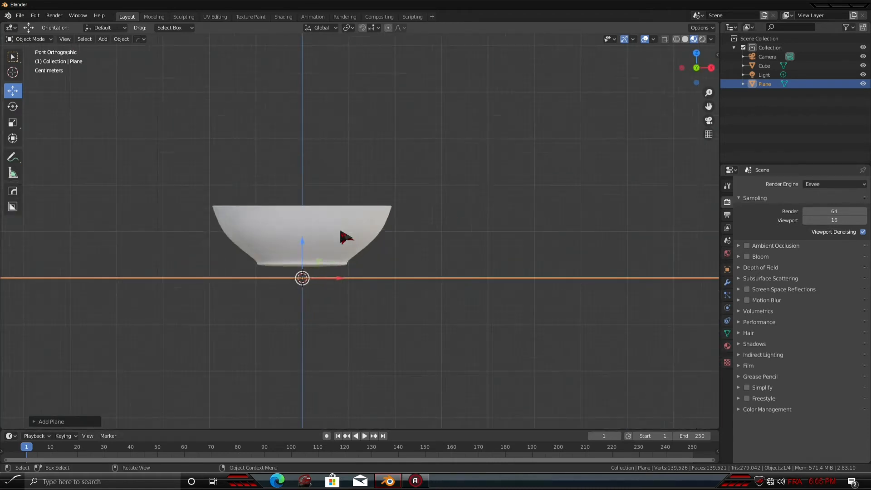
{"action": "left_click", "coordinate": [288, 238]}
{"action": "left_click_drag", "start_coordinate": [277, 206], "coordinate": [277, 213]}
{"action": "scroll", "coordinate": [295, 258], "scroll_direction": "down", "scroll_amount": 4}
{"action": "middle_click_drag", "start_coordinate": [294, 259], "coordinate": [292, 297]}
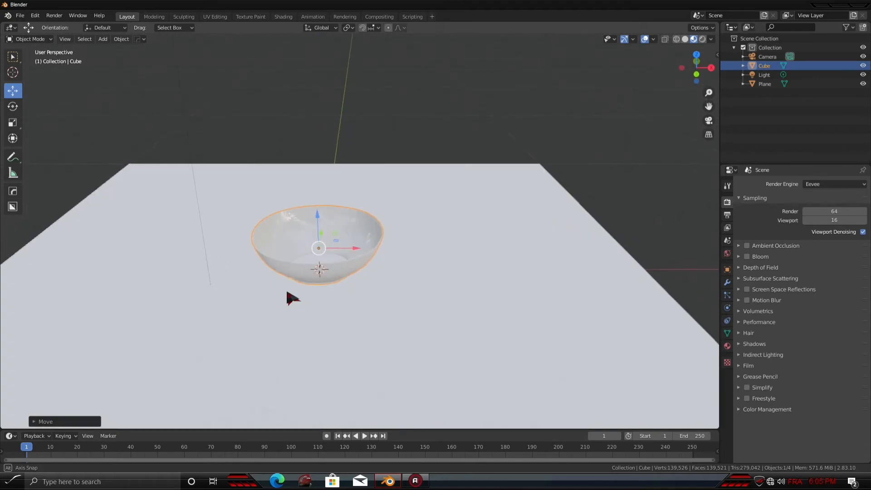
Step: Duplicate the bowl and move the copy along X to stand just beside the original
{"action": "left_click", "coordinate": [321, 241]}
{"action": "scroll", "coordinate": [323, 241], "scroll_direction": "up", "scroll_amount": 3}
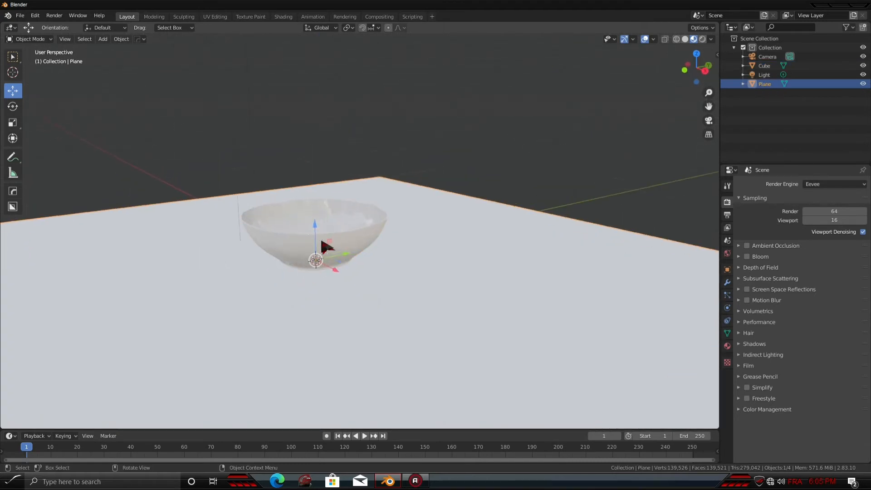
{"action": "left_click", "coordinate": [326, 248]}
{"action": "middle_click_drag", "start_coordinate": [321, 270], "coordinate": [378, 276]}
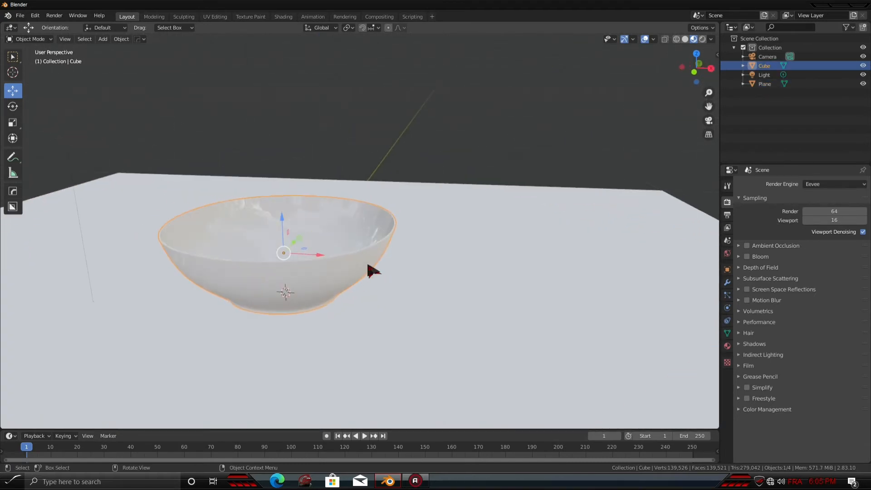
{"action": "key", "text": "shift+d"}
{"action": "right_click", "coordinate": [372, 271]}
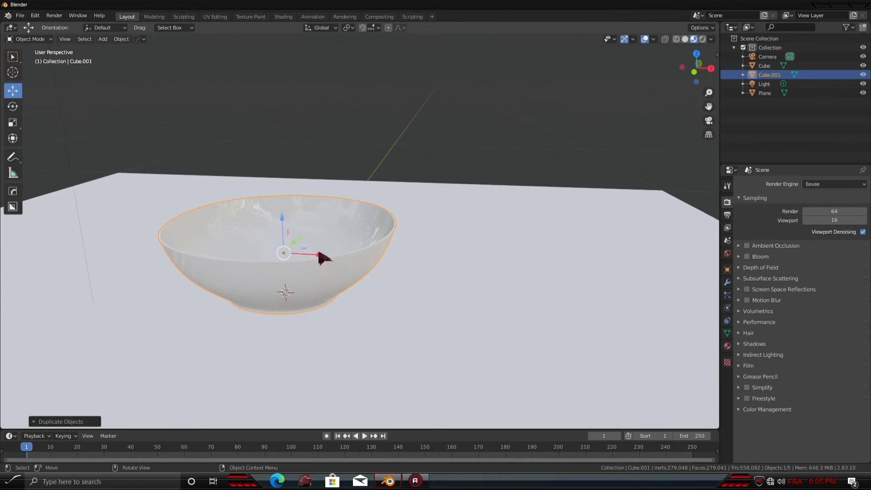
{"action": "left_click_drag", "start_coordinate": [322, 258], "coordinate": [554, 289]}
Step: Stack two more copies in the original bowl, duplicating it twice and raising each copy slightly along Z
{"action": "left_click", "coordinate": [319, 278]}
{"action": "key", "text": "shift+d"}
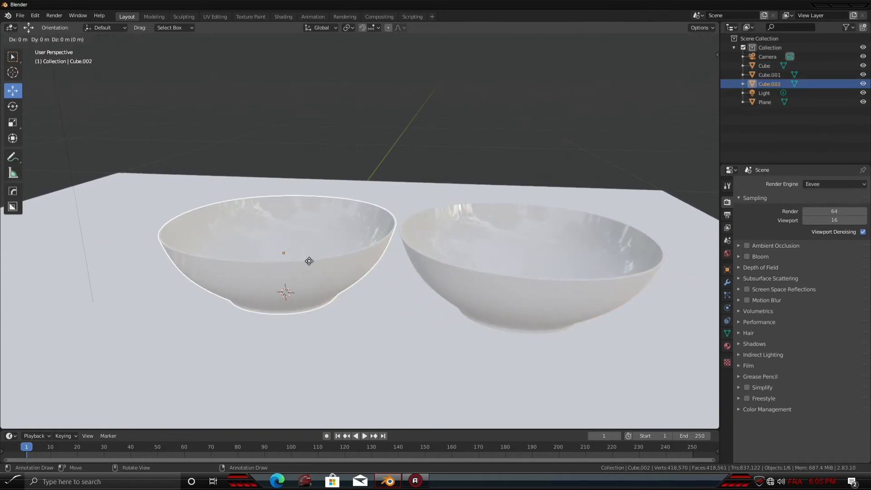
{"action": "right_click", "coordinate": [306, 256]}
{"action": "left_click_drag", "start_coordinate": [283, 217], "coordinate": [282, 207]}
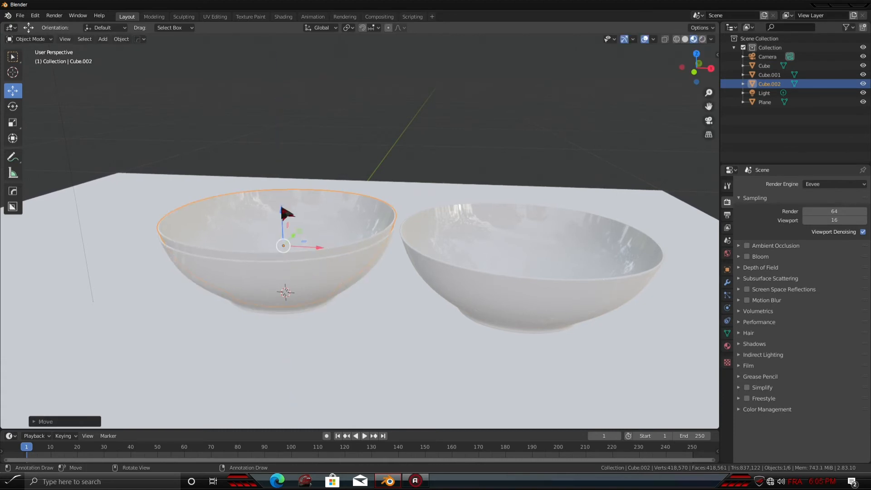
{"action": "key", "text": "shift+d"}
{"action": "right_click", "coordinate": [311, 224]}
{"action": "left_click_drag", "start_coordinate": [281, 206], "coordinate": [281, 200]}
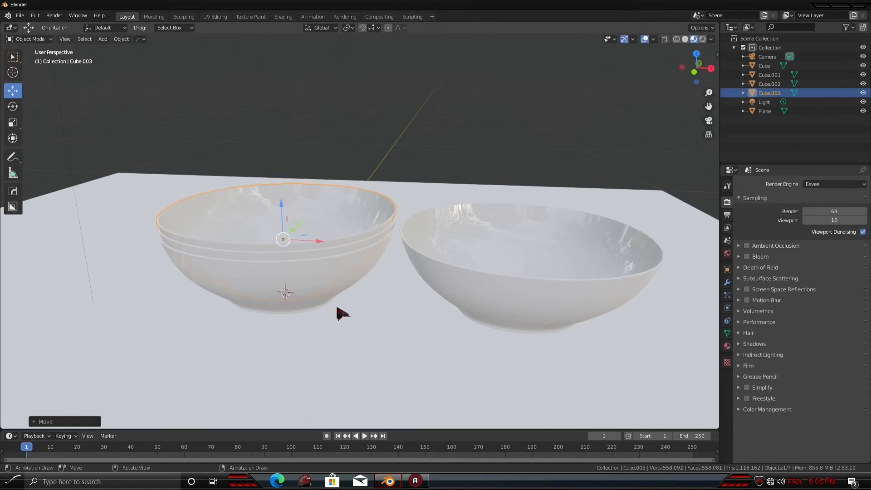
Step: Extrude the floor plane's back edge about 1.48 m up along Z in Edit Mode to form a backdrop wall
{"action": "left_click", "coordinate": [342, 313]}
{"action": "middle_click_drag", "start_coordinate": [379, 335], "coordinate": [449, 296]}
{"action": "scroll", "coordinate": [350, 277], "scroll_direction": "down", "scroll_amount": 6}
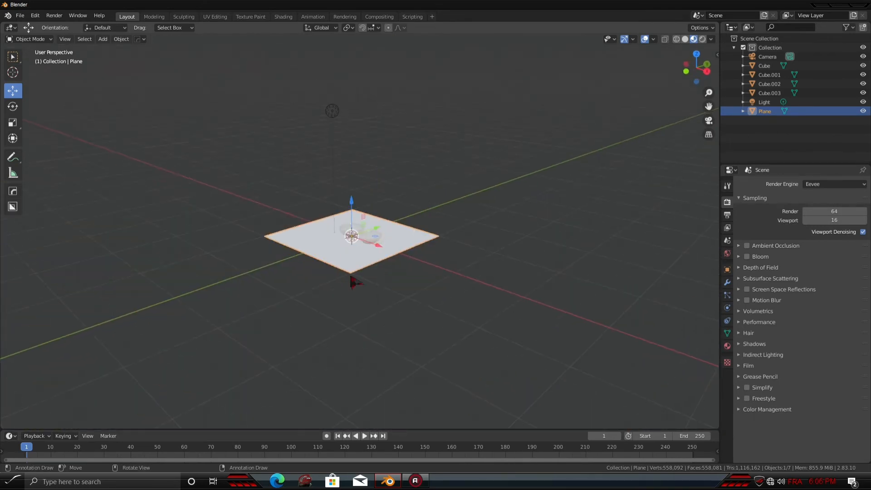
{"action": "scroll", "coordinate": [350, 276], "scroll_direction": "down", "scroll_amount": 4}
{"action": "middle_click_drag", "start_coordinate": [324, 256], "coordinate": [362, 278]}
{"action": "scroll", "coordinate": [362, 278], "scroll_direction": "up", "scroll_amount": 6}
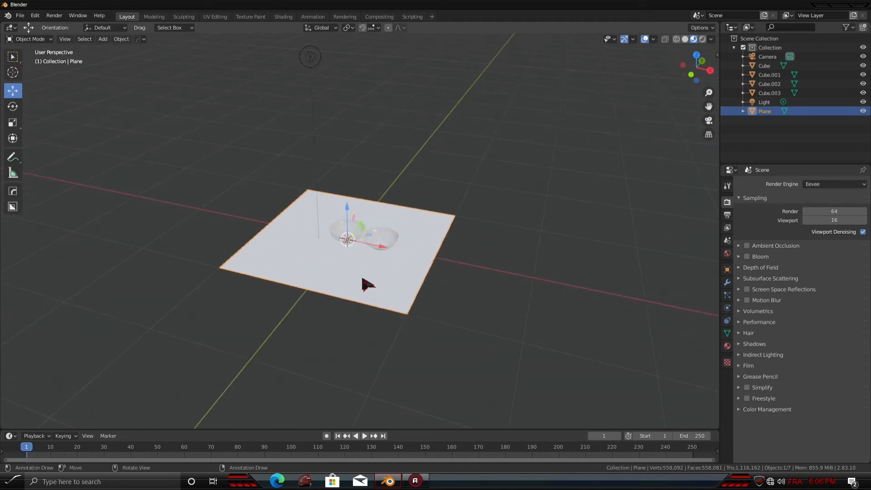
{"action": "scroll", "coordinate": [362, 278], "scroll_direction": "up", "scroll_amount": 5}
{"action": "key", "text": "Tab"}
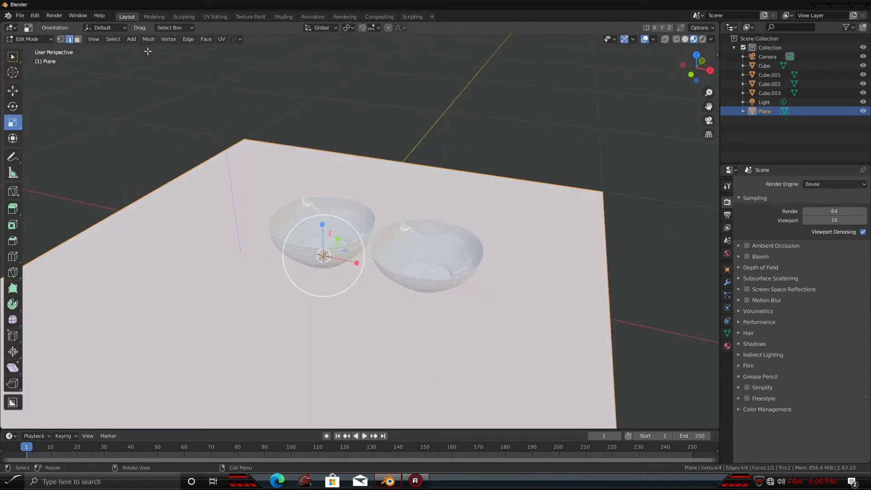
{"action": "left_click", "coordinate": [413, 157]}
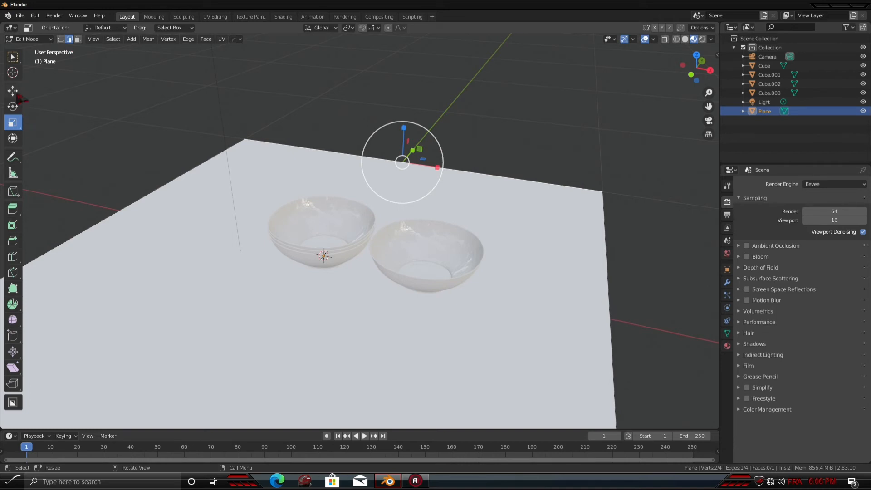
{"action": "left_click", "coordinate": [13, 91]}
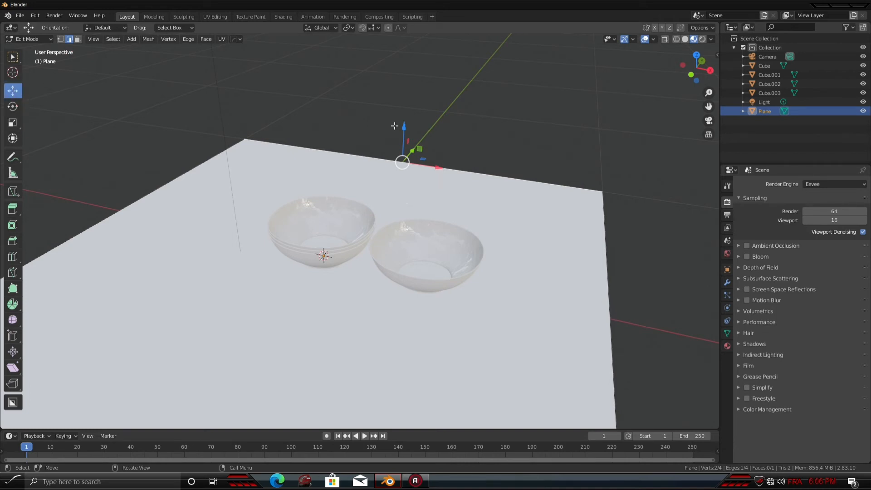
{"action": "key", "text": "e"}
{"action": "key", "text": "z"}
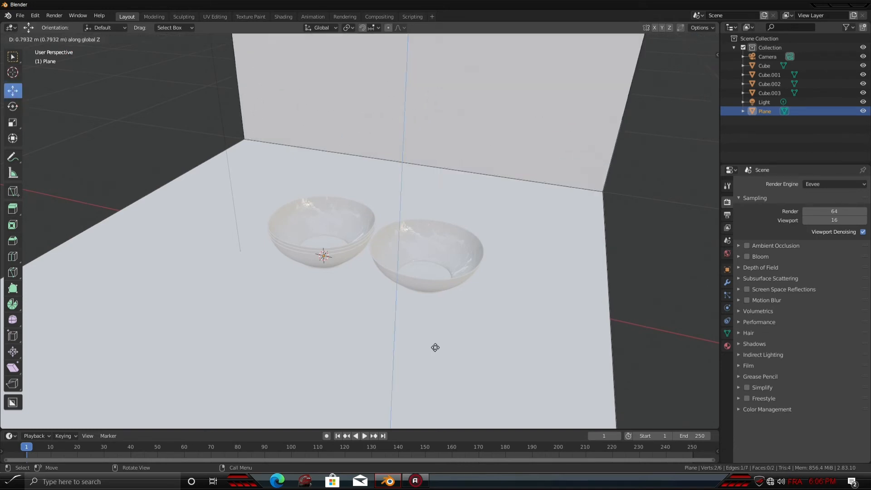
{"action": "left_click", "coordinate": [461, 170]}
{"action": "scroll", "coordinate": [497, 229], "scroll_direction": "down", "scroll_amount": 7}
{"action": "middle_click_drag", "start_coordinate": [467, 248], "coordinate": [483, 249]}
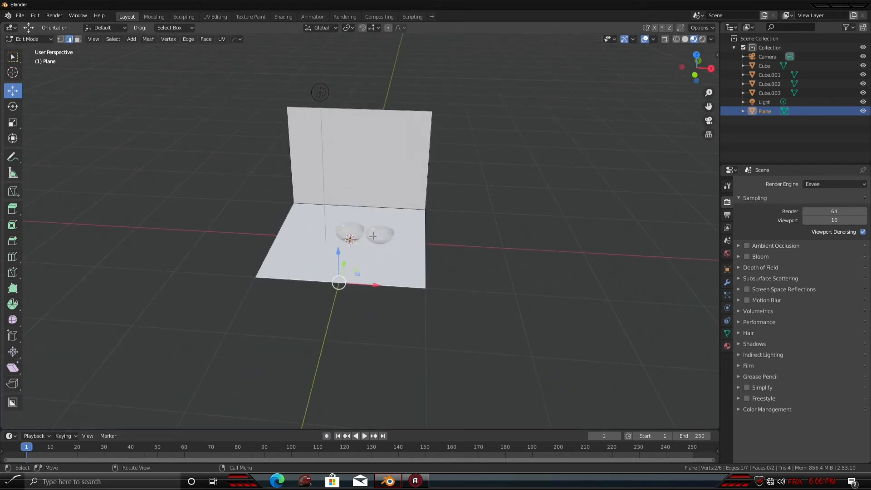
{"action": "key", "text": "Tab"}
Step: Move the floor and backdrop object along Y by about -0.38 m, bringing the wall nearer the bowls
{"action": "middle_click_drag", "start_coordinate": [361, 237], "coordinate": [295, 246]}
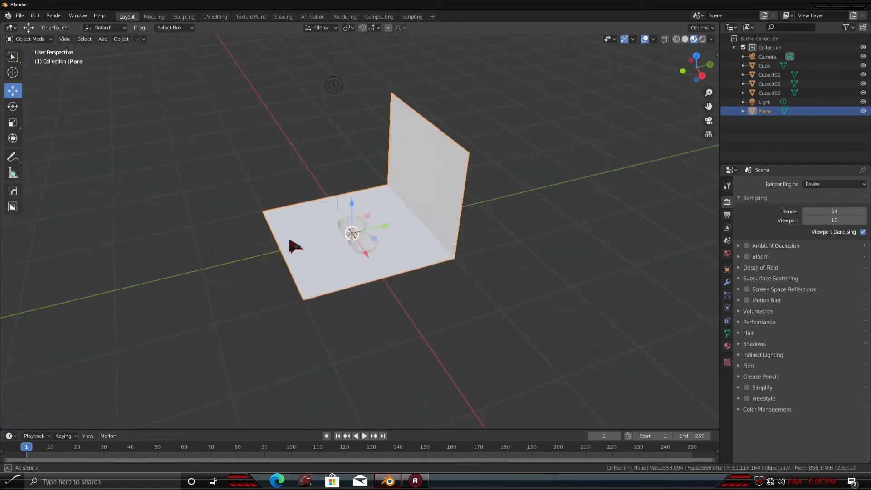
{"action": "left_click_drag", "start_coordinate": [383, 232], "coordinate": [361, 236]}
{"action": "middle_click_drag", "start_coordinate": [320, 280], "coordinate": [392, 272]}
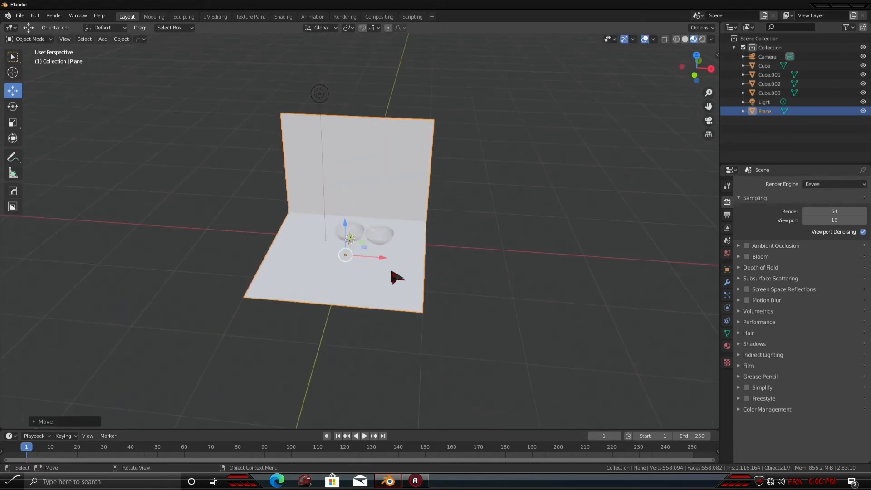
Step: Check the Lock Camera to View setting and view the bowls up close against the backdrop
{"action": "key", "text": "n"}
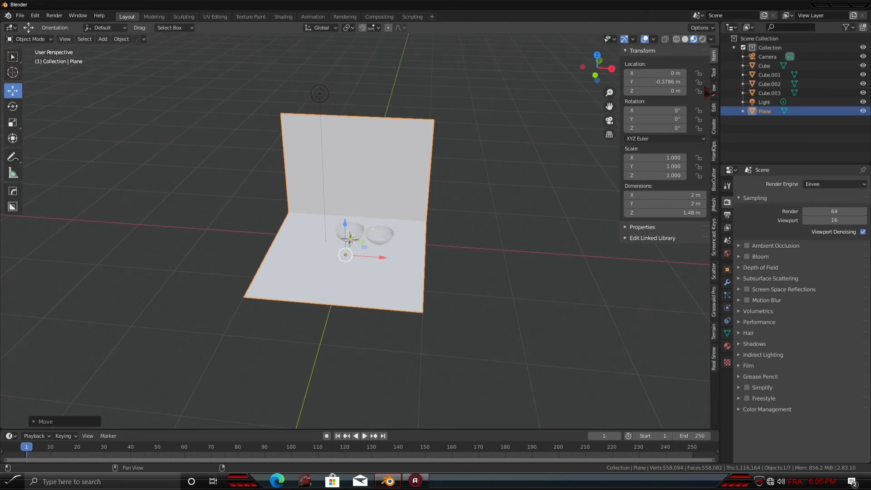
{"action": "left_click", "coordinate": [713, 90]}
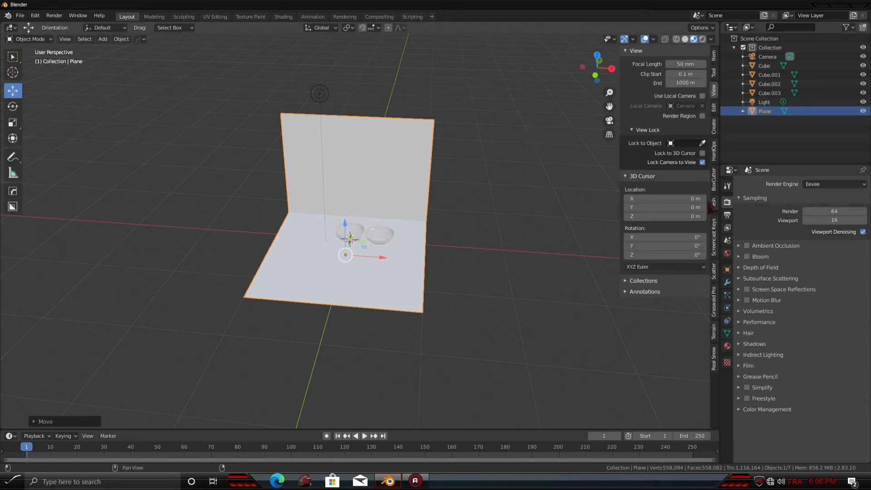
{"action": "key", "text": "n"}
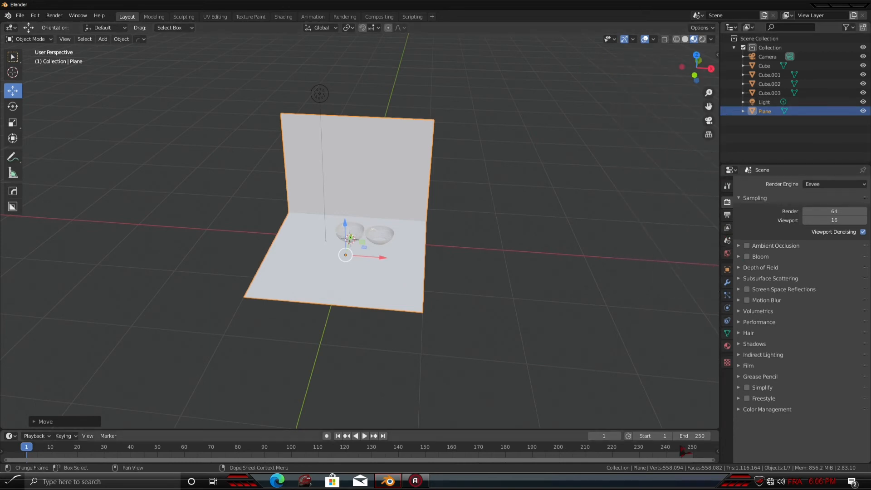
{"action": "middle_click_drag", "start_coordinate": [409, 356], "coordinate": [427, 346]}
{"action": "scroll", "coordinate": [424, 340], "scroll_direction": "up", "scroll_amount": 8}
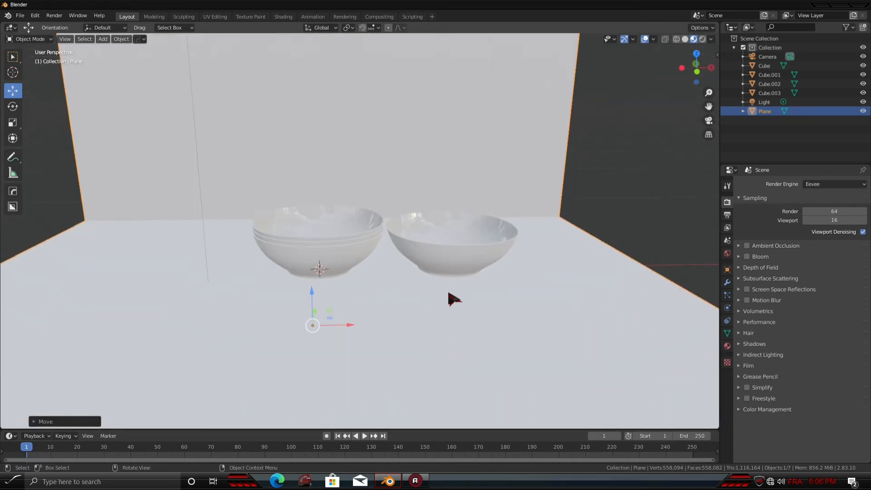
Step: Try to move the floor, the lowest stacked bowl and the single bowl together along X, undo it, and clear the selection
{"action": "middle_click_drag", "start_coordinate": [448, 293], "coordinate": [348, 251]}
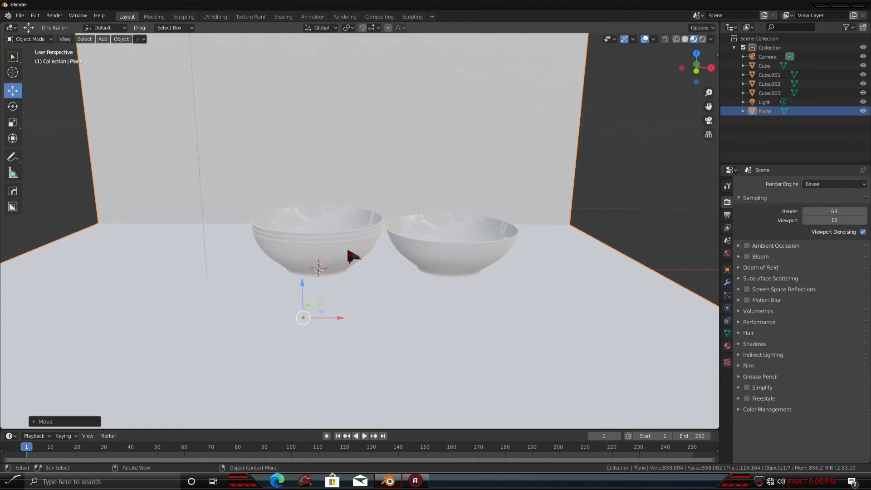
{"action": "left_click", "coordinate": [326, 261], "text": "shift"}
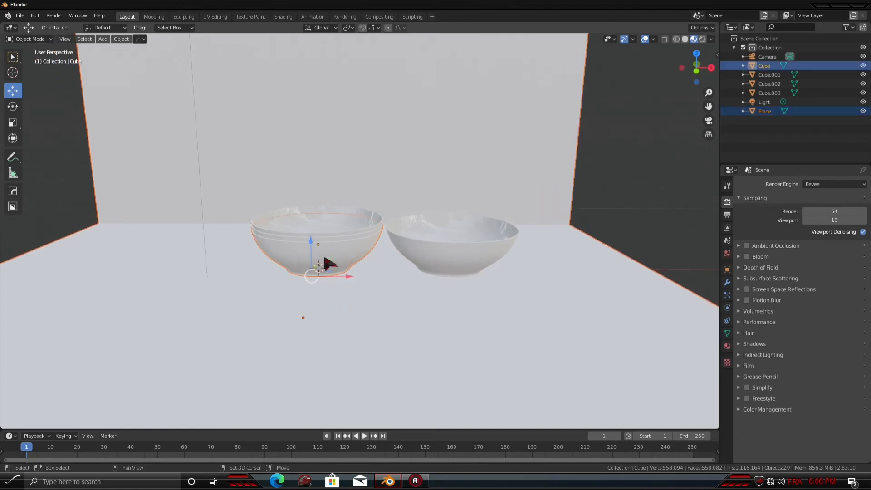
{"action": "left_click", "coordinate": [459, 245], "text": "shift"}
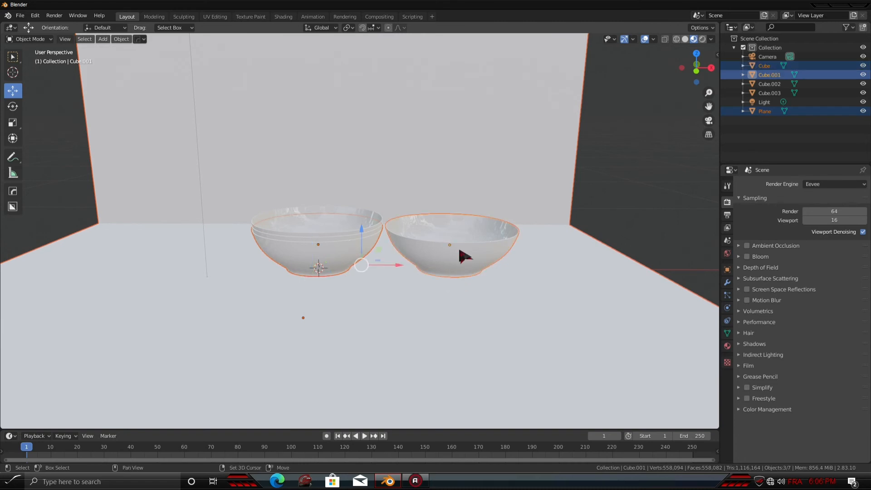
{"action": "left_click_drag", "start_coordinate": [396, 265], "coordinate": [376, 267]}
{"action": "key", "text": "ctrl+z"}
{"action": "left_click", "coordinate": [727, 214]}
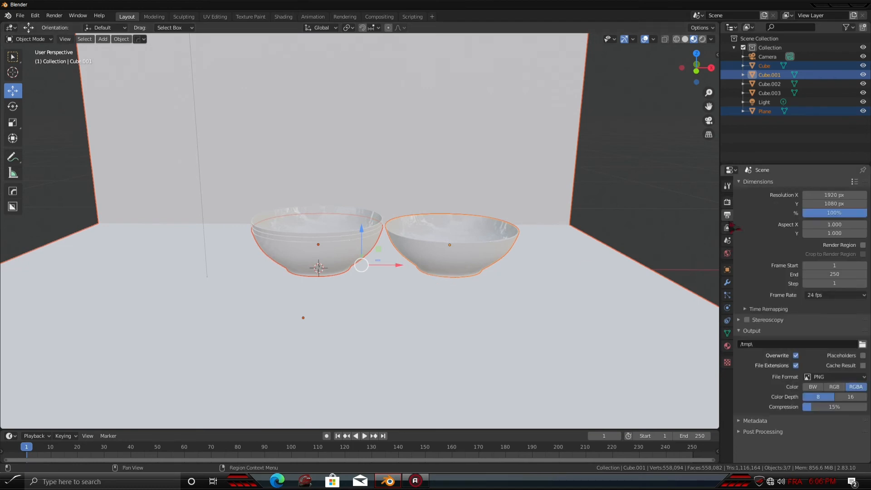
{"action": "left_click", "coordinate": [661, 213]}
Step: Look through the camera and reframe it nearly straight-on and closer, with the stacked bowls and single bowl centred against the backdrop
{"action": "scroll", "coordinate": [540, 275], "scroll_direction": "down", "scroll_amount": 1}
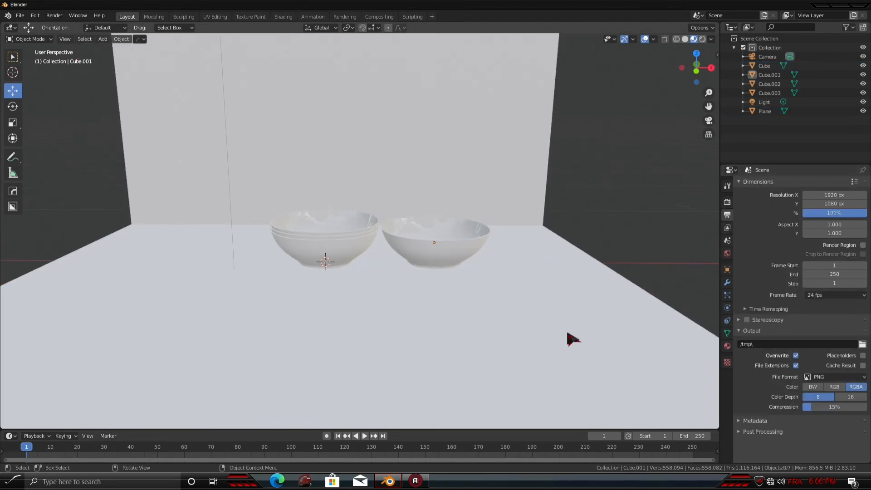
{"action": "key", "text": "KP_0"}
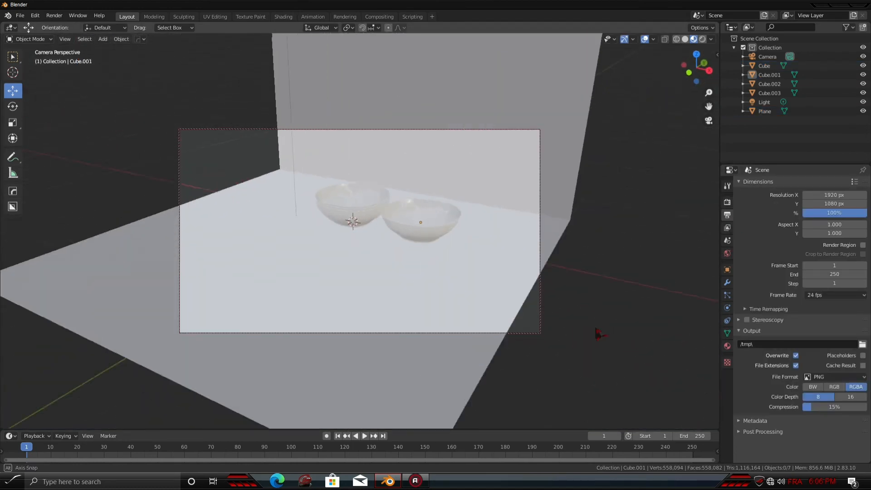
{"action": "middle_click_drag", "start_coordinate": [595, 328], "coordinate": [560, 320]}
{"action": "scroll", "coordinate": [605, 324], "scroll_direction": "up", "scroll_amount": 3}
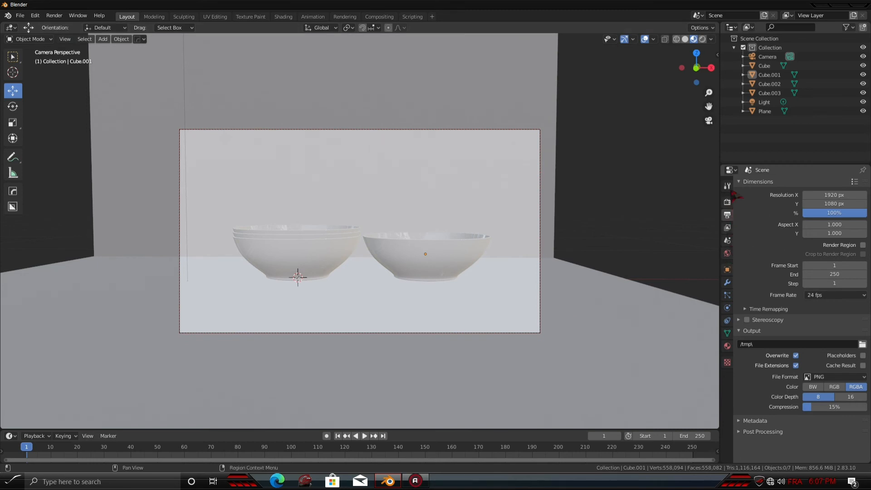
Step: Check the render engine setting and render a still image of the bowls from the camera
{"action": "left_click", "coordinate": [727, 201]}
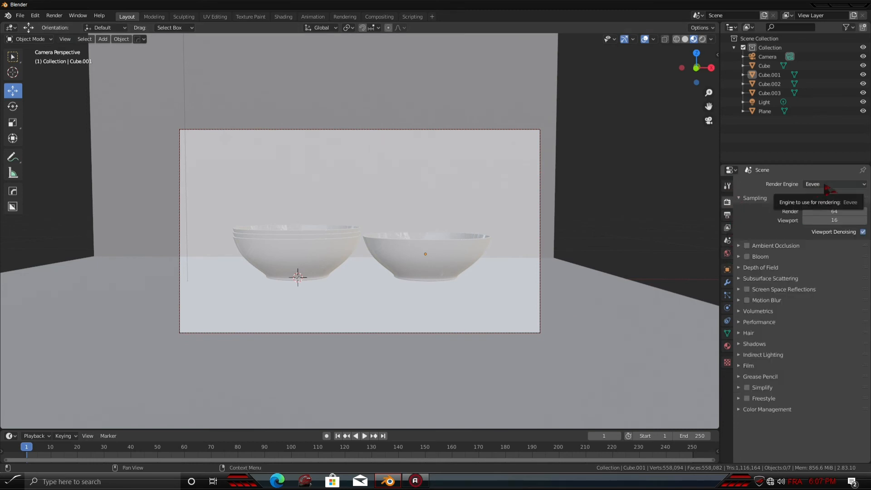
{"action": "left_click", "coordinate": [54, 15]}
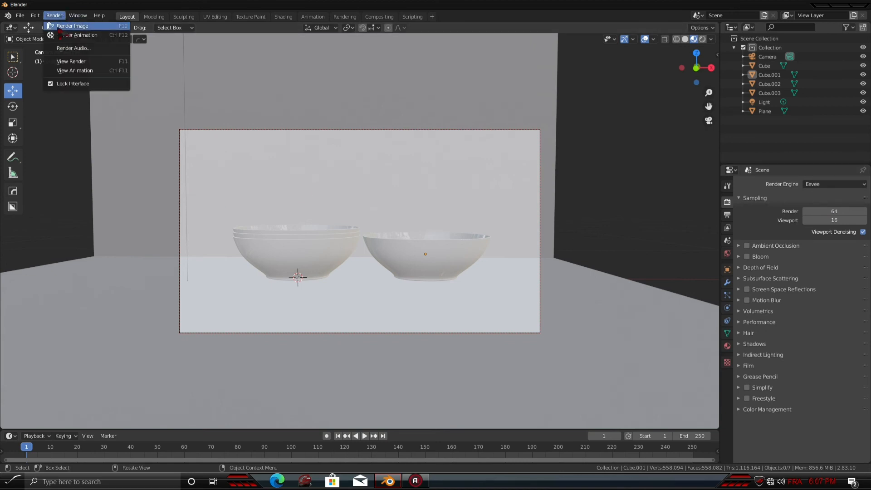
{"action": "left_click", "coordinate": [81, 26]}
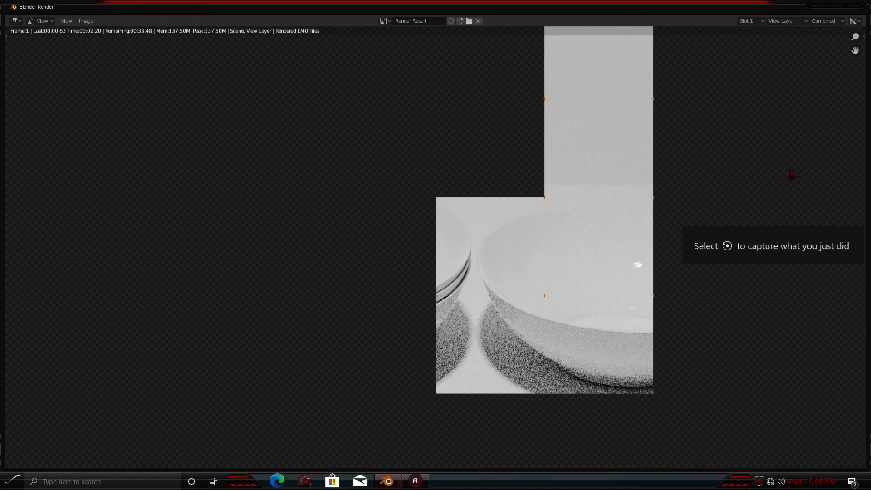